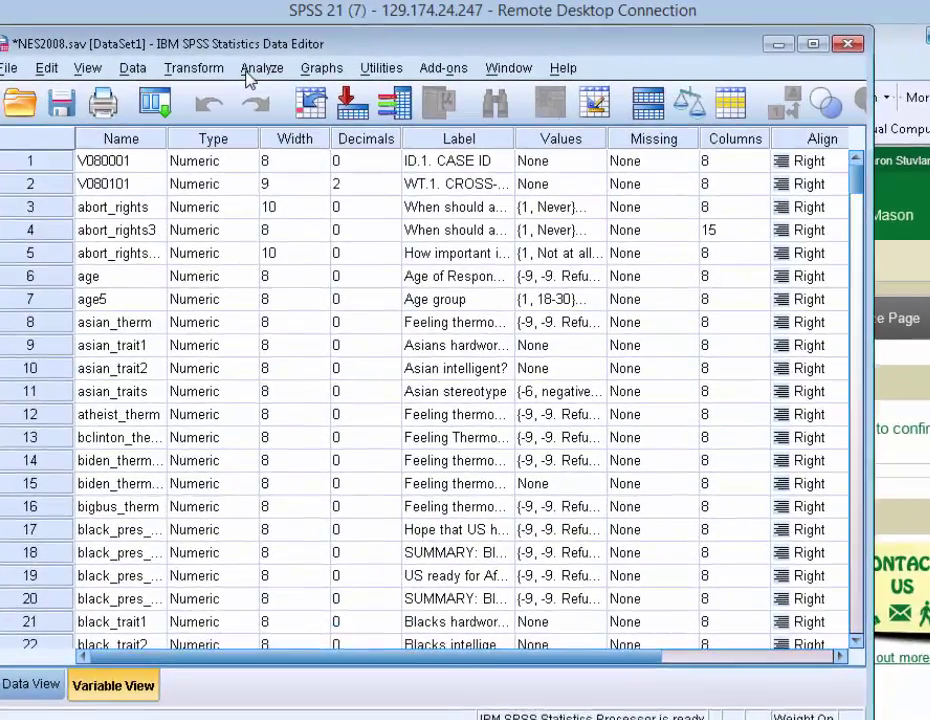
Run Frequencies on educ_r3, giving counts of 315, 683 and 1317 per education category.
click(264, 59)
mouse_move(274, 148)
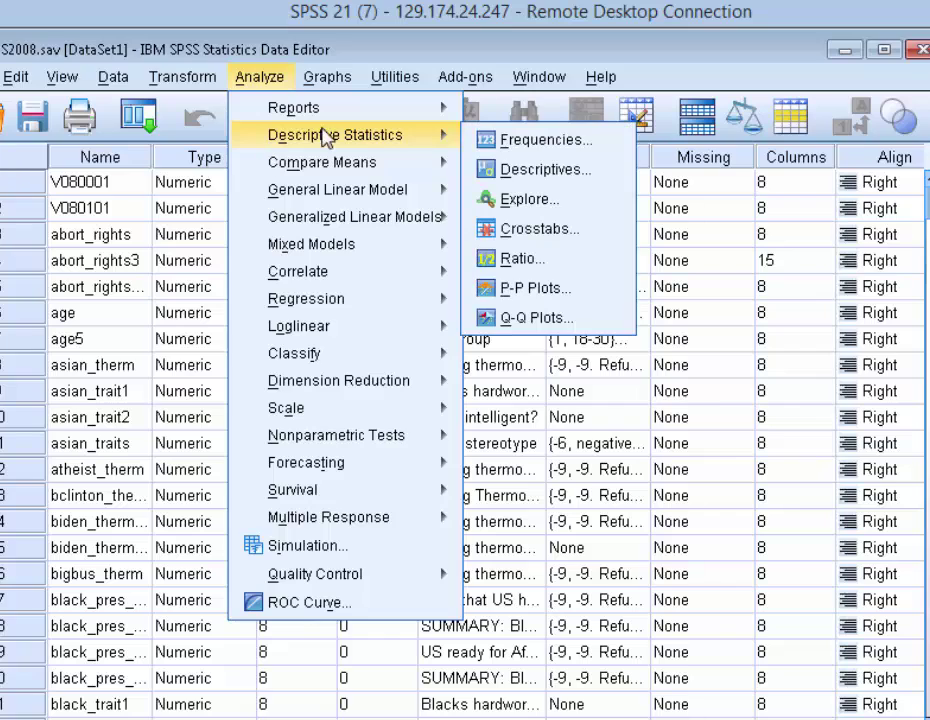
click(528, 146)
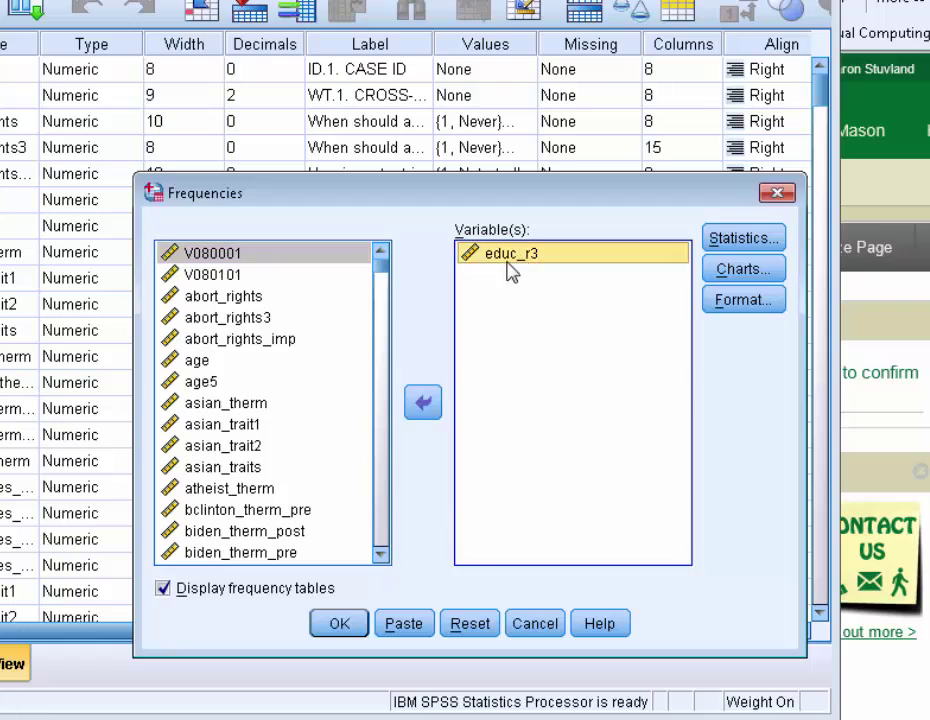
click(340, 624)
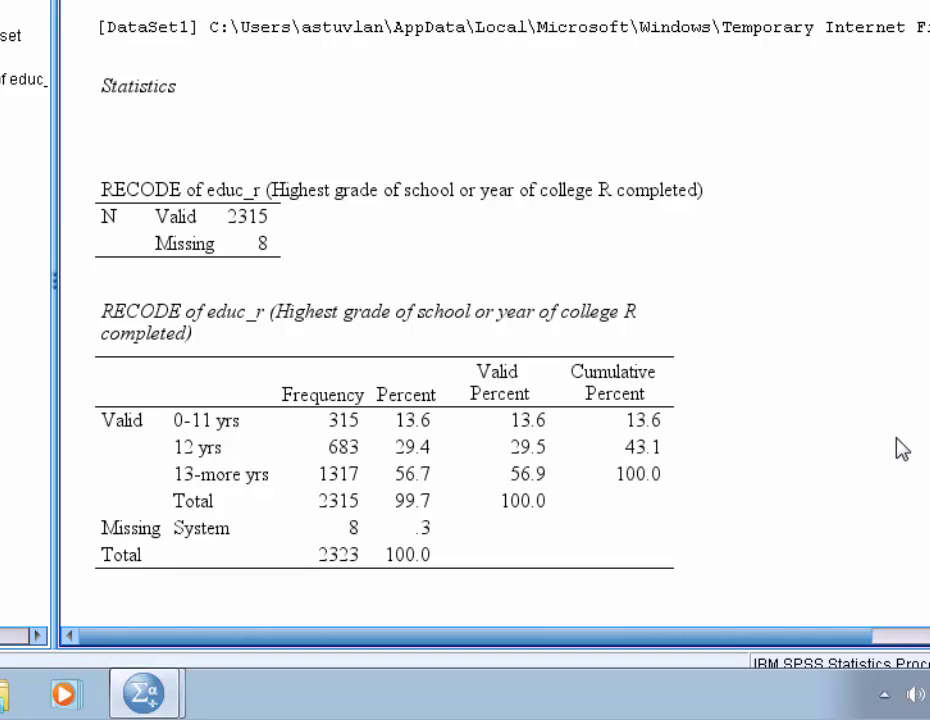
Replace the frequency table's RECODE title with 'Education in 3 Categories'.
click(554, 353)
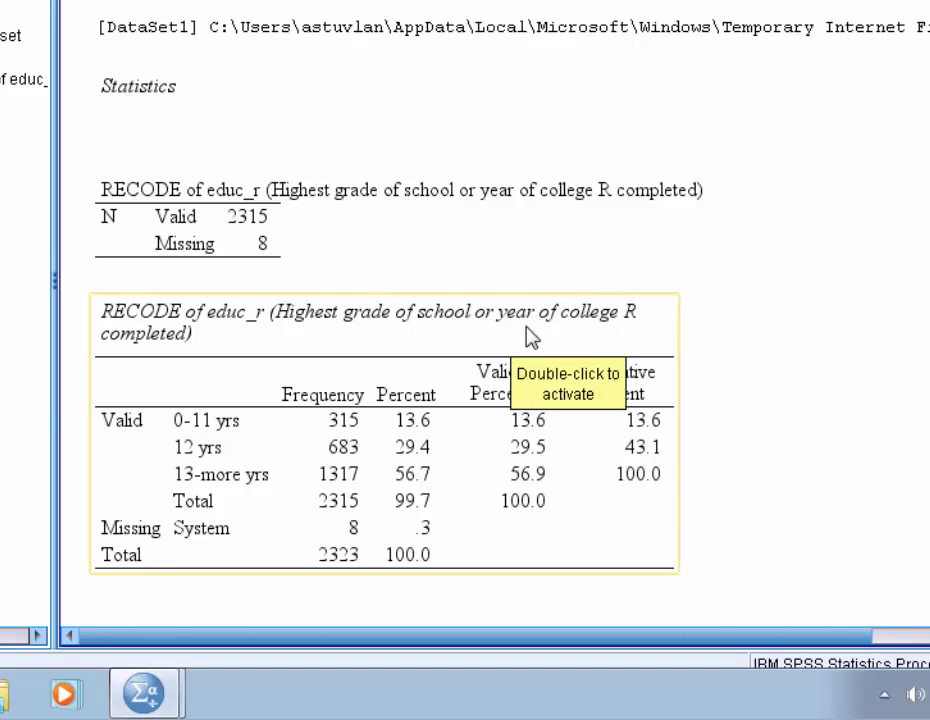
double_click(531, 338)
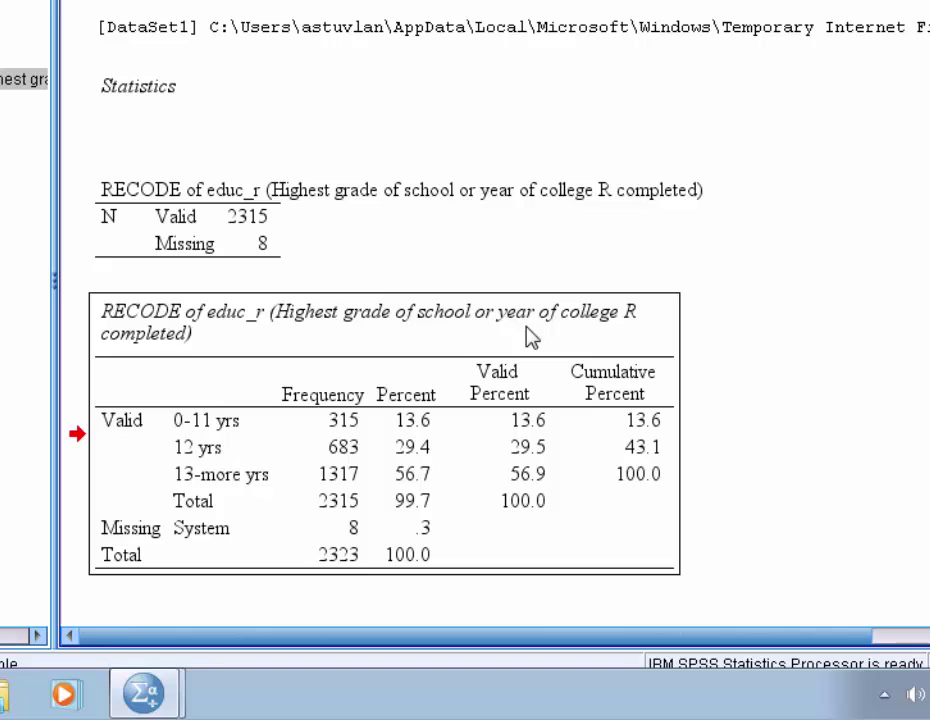
double_click(375, 320)
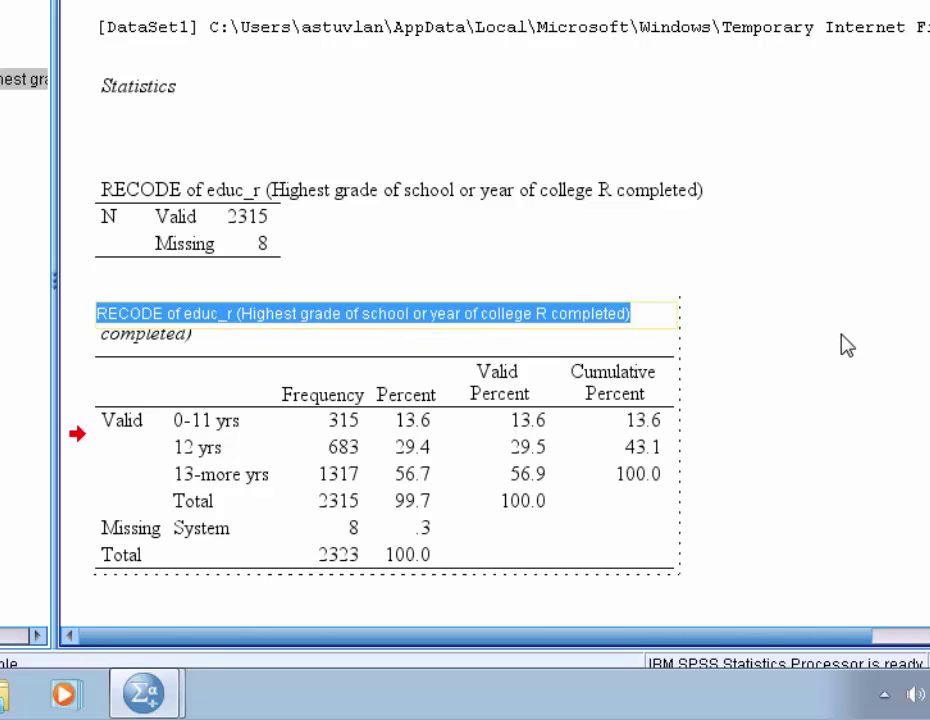
text(Education in )
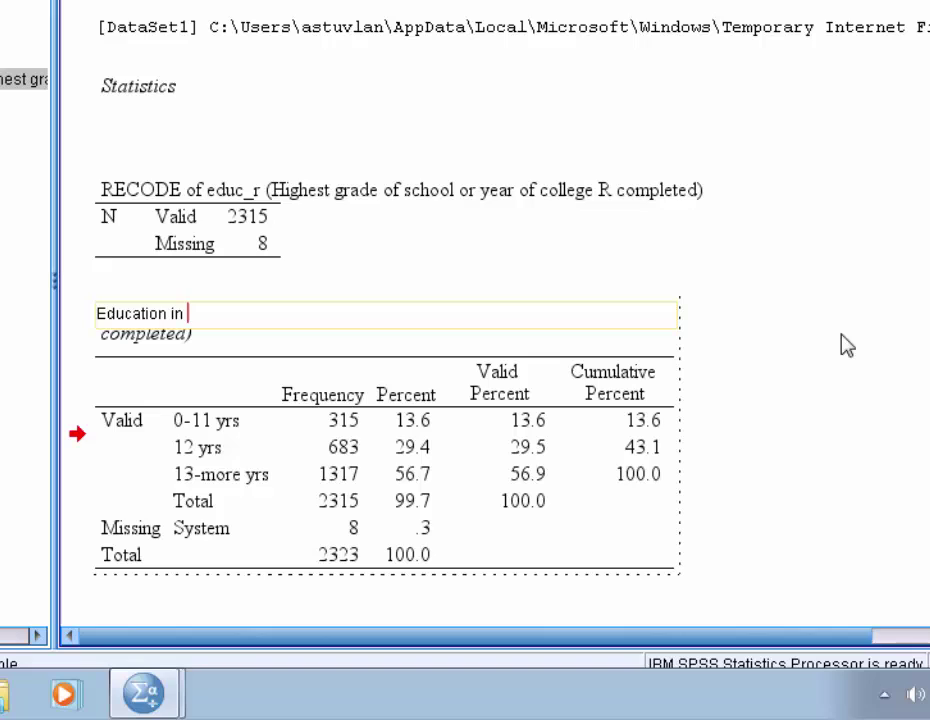
text(3 Cate)
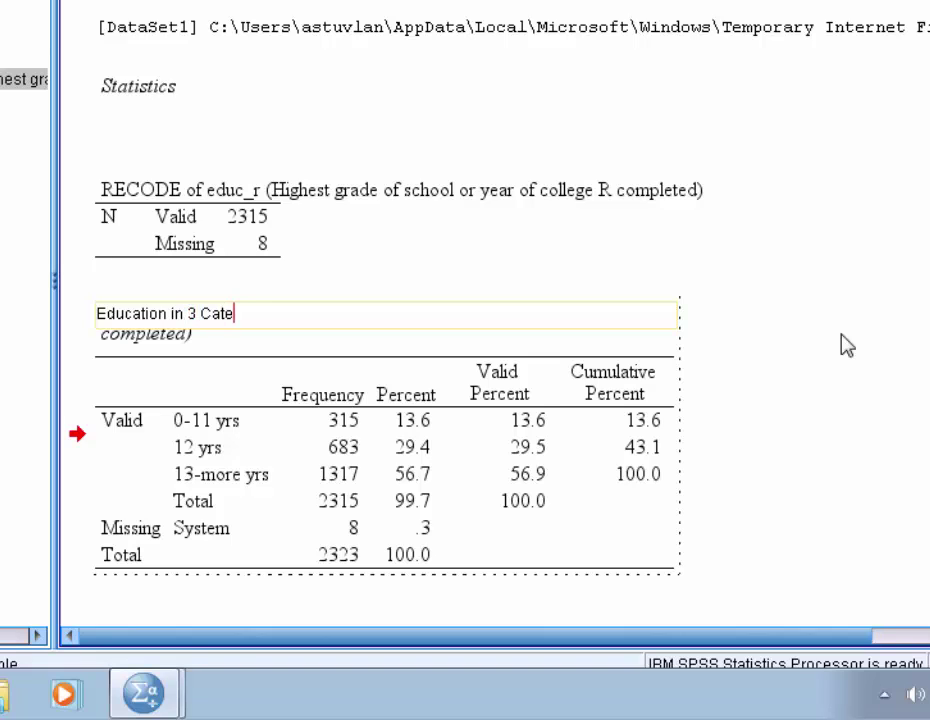
text(gories)
click(872, 400)
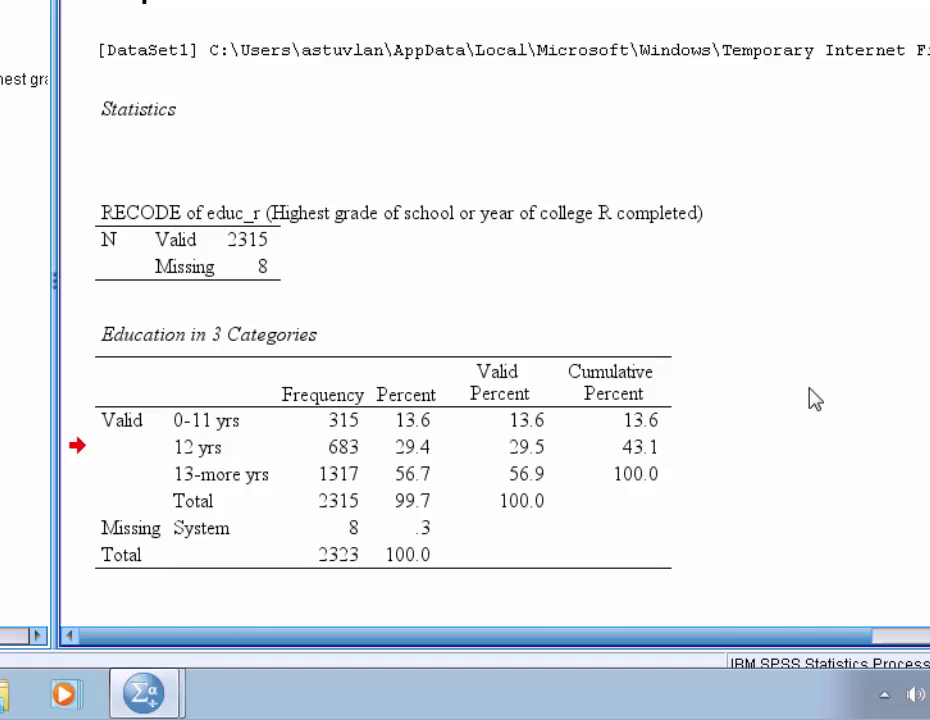
Attach the footnote 'National Election Study 2008' to the Education in 3 Categories table.
click(332, 346)
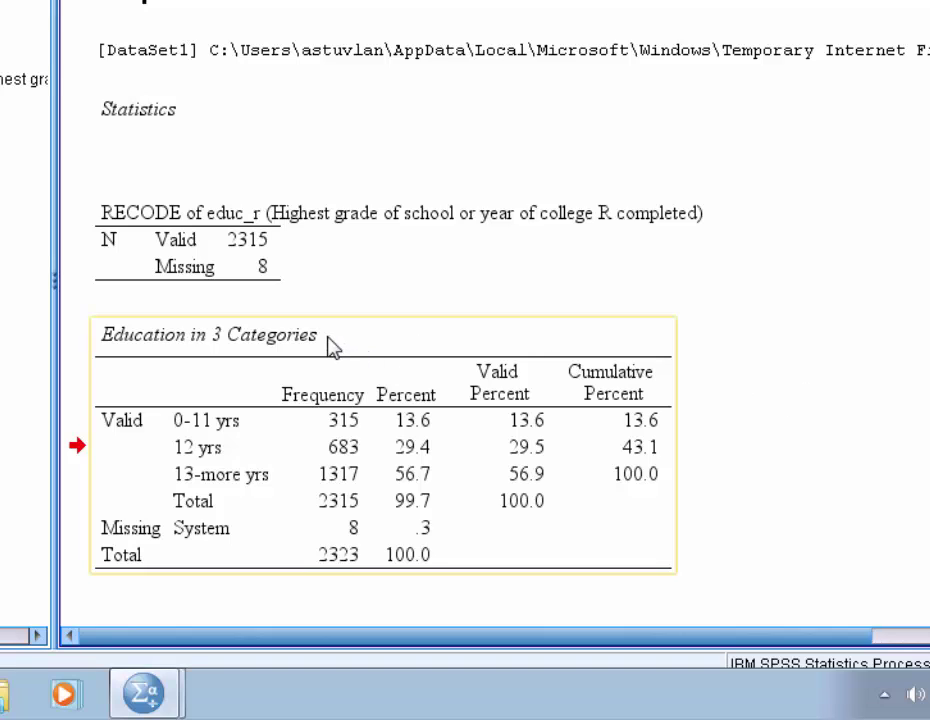
double_click(332, 346)
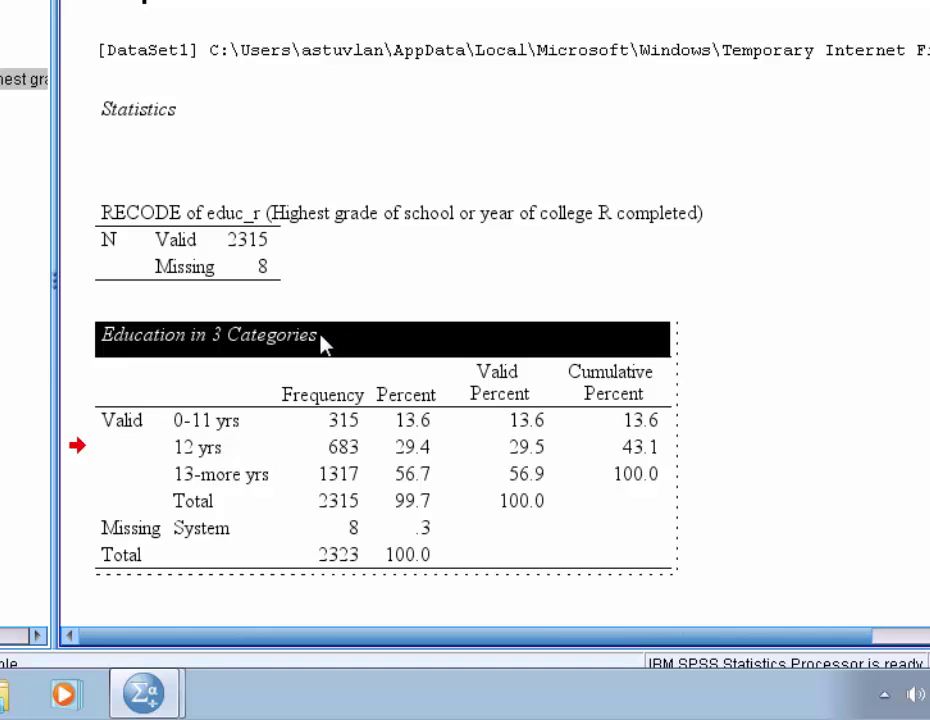
right_click(325, 343)
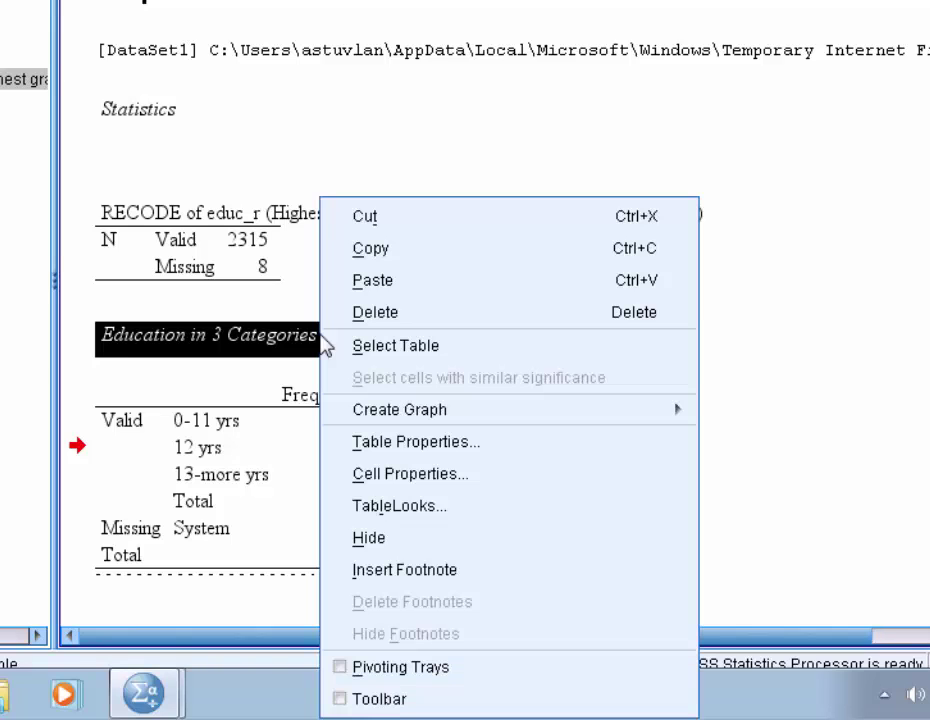
click(417, 580)
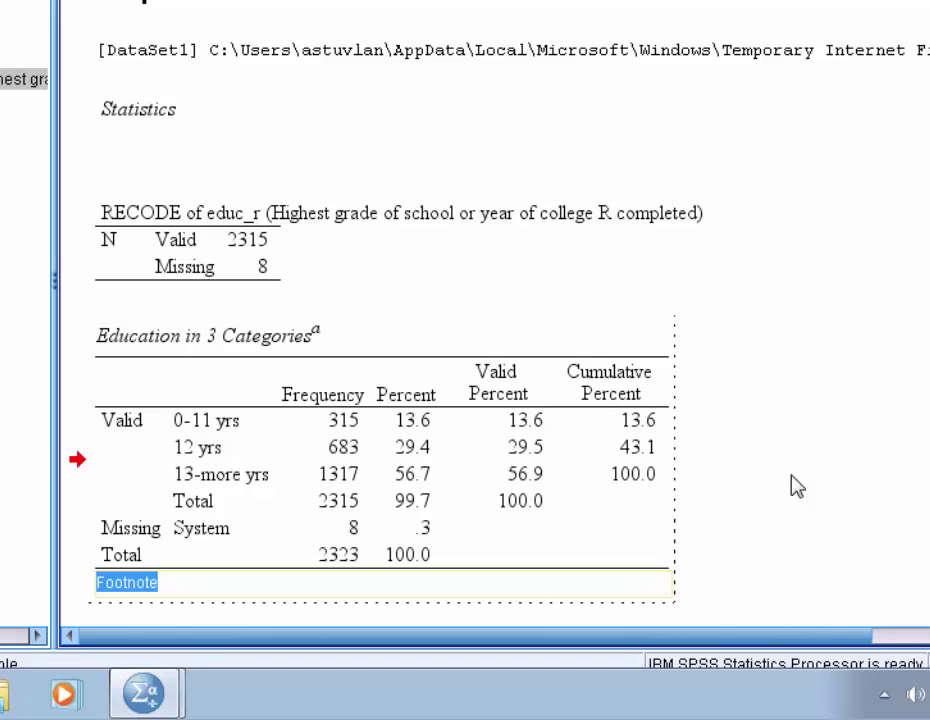
text(National )
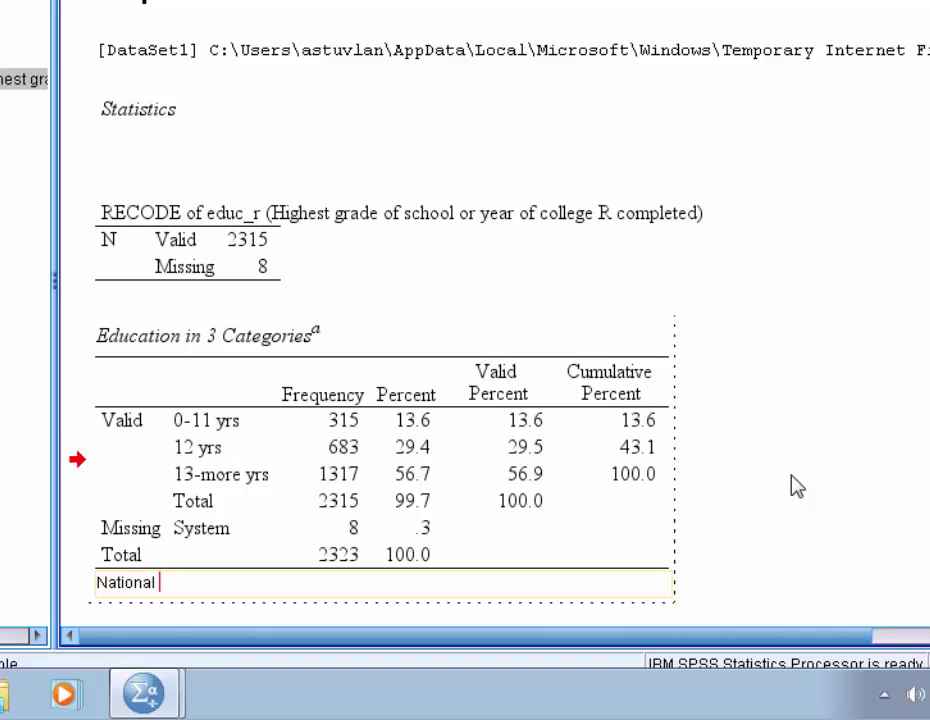
text(Election Stud)
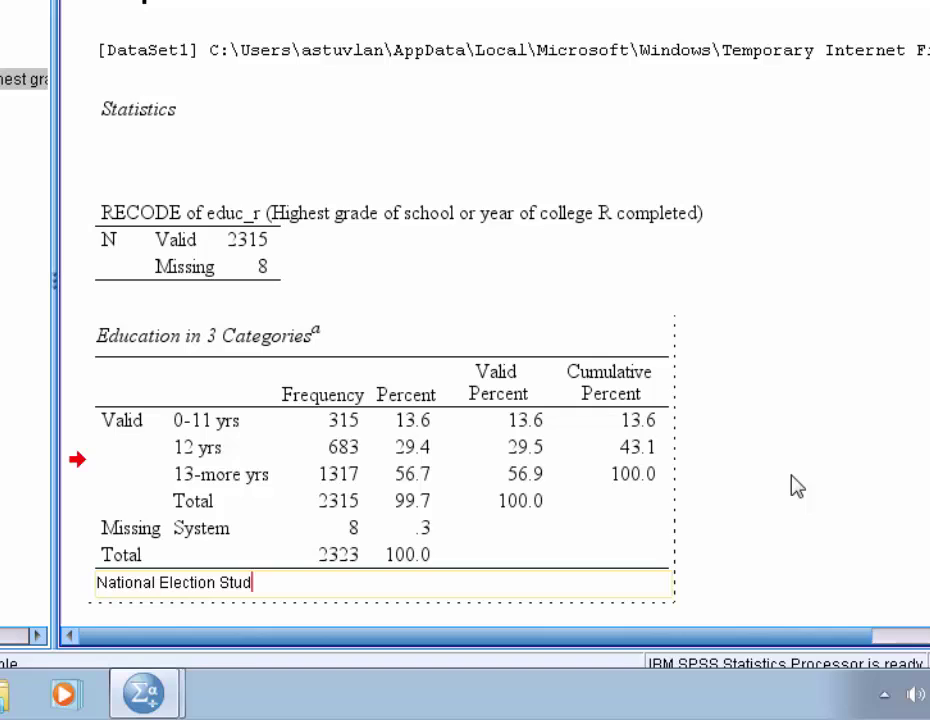
text(y 2008)
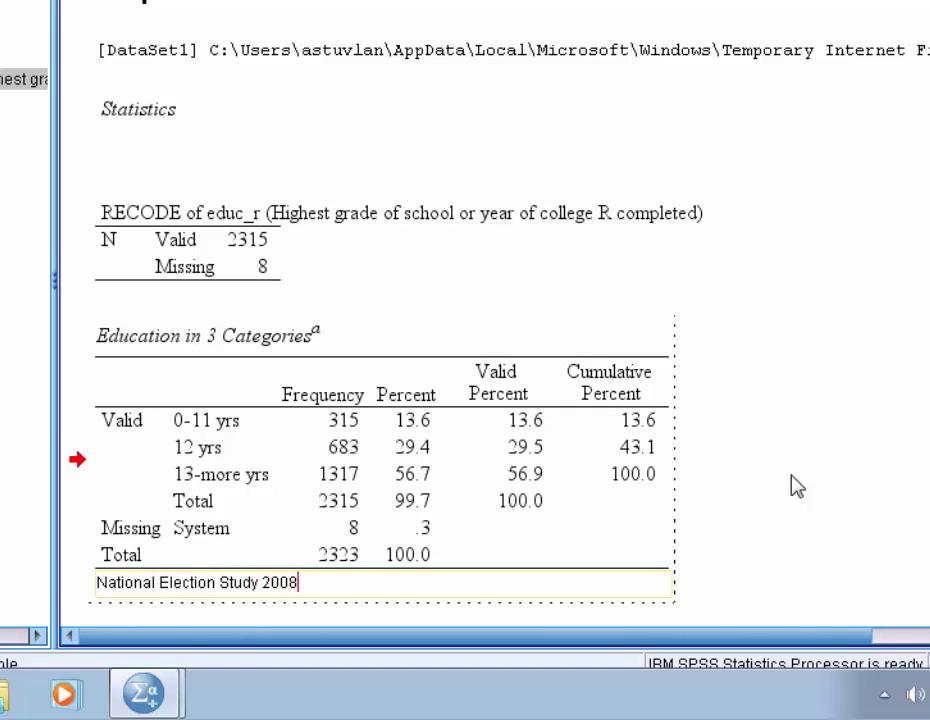
click(899, 415)
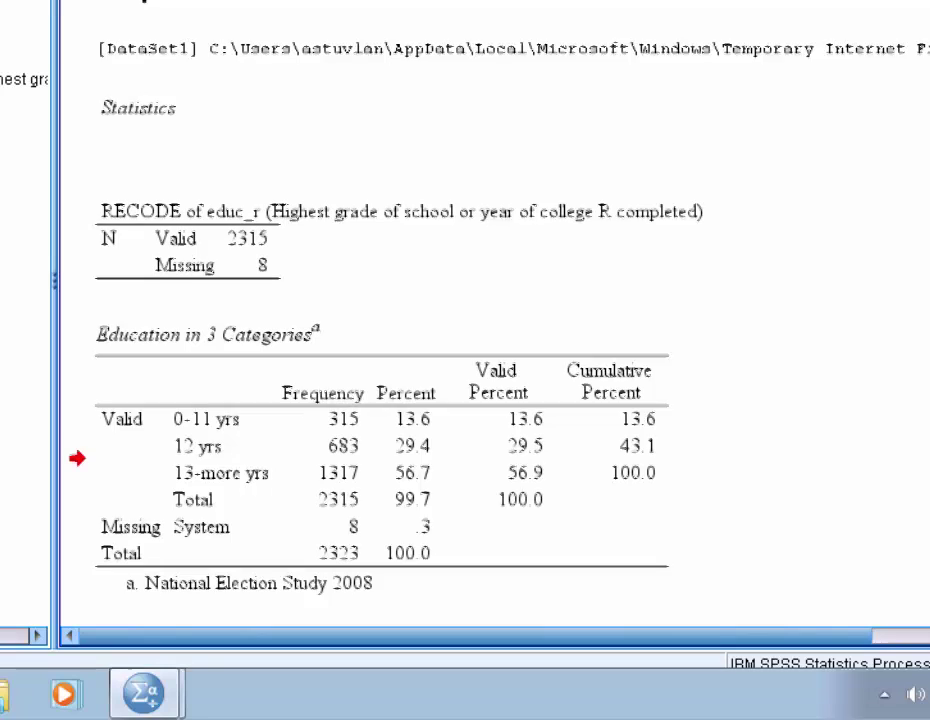
scroll(899, 415, down, 1)
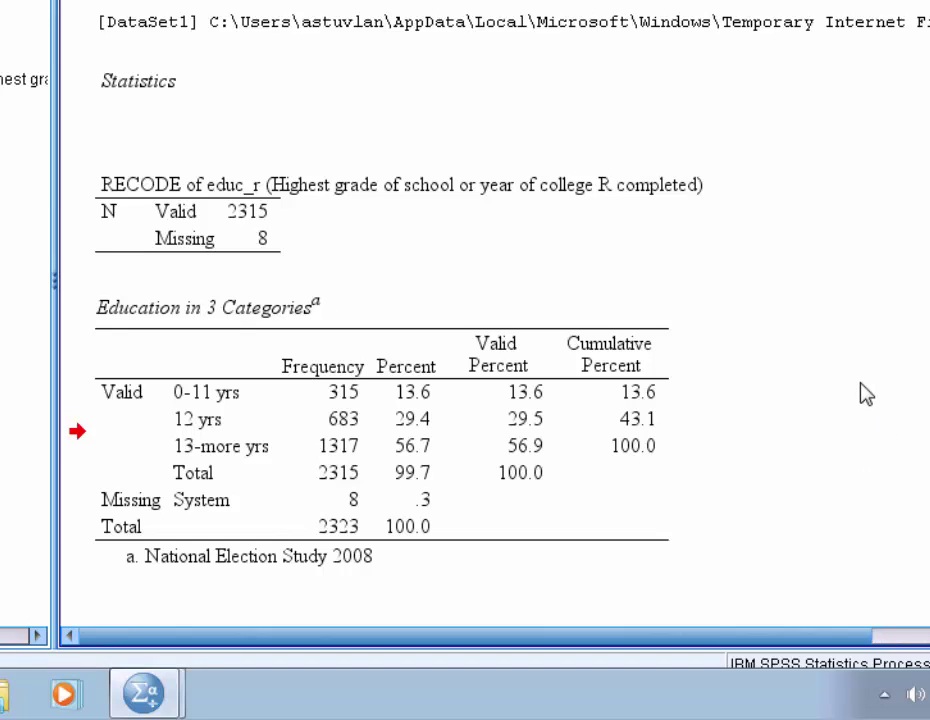
Rename the Frequency, Valid Percent and Cumulative Percent headings to F, % and Cum%.
click(542, 363)
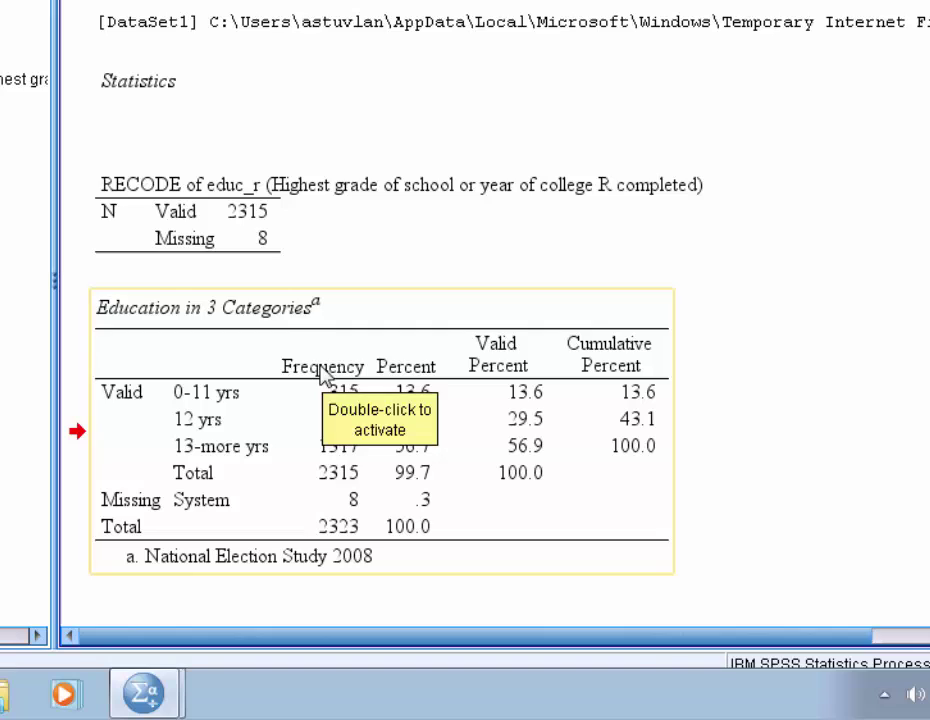
double_click(322, 374)
double_click(322, 368)
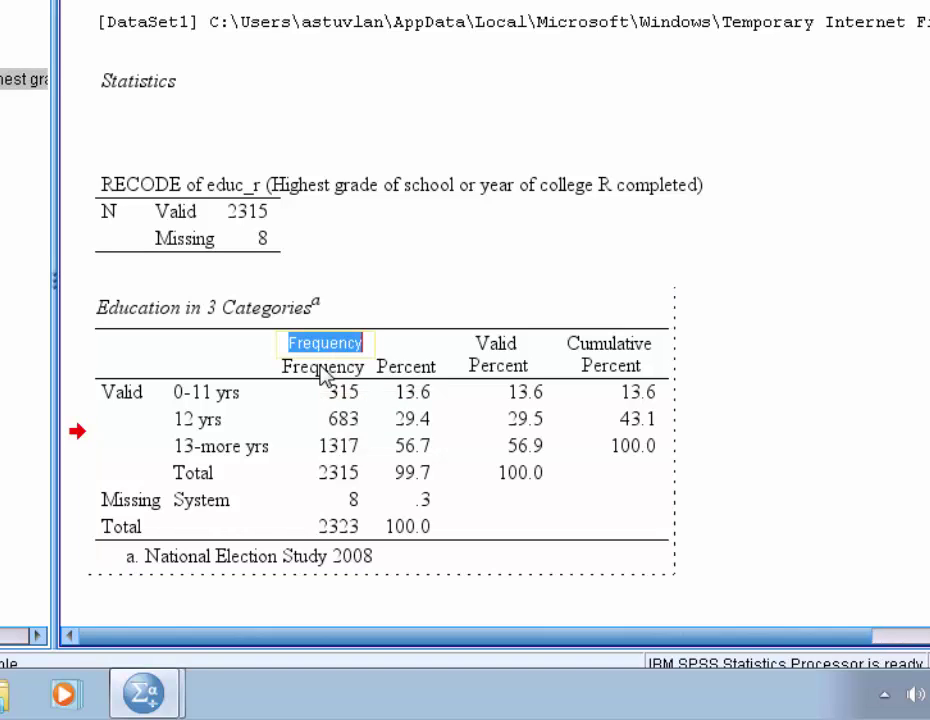
text(F)
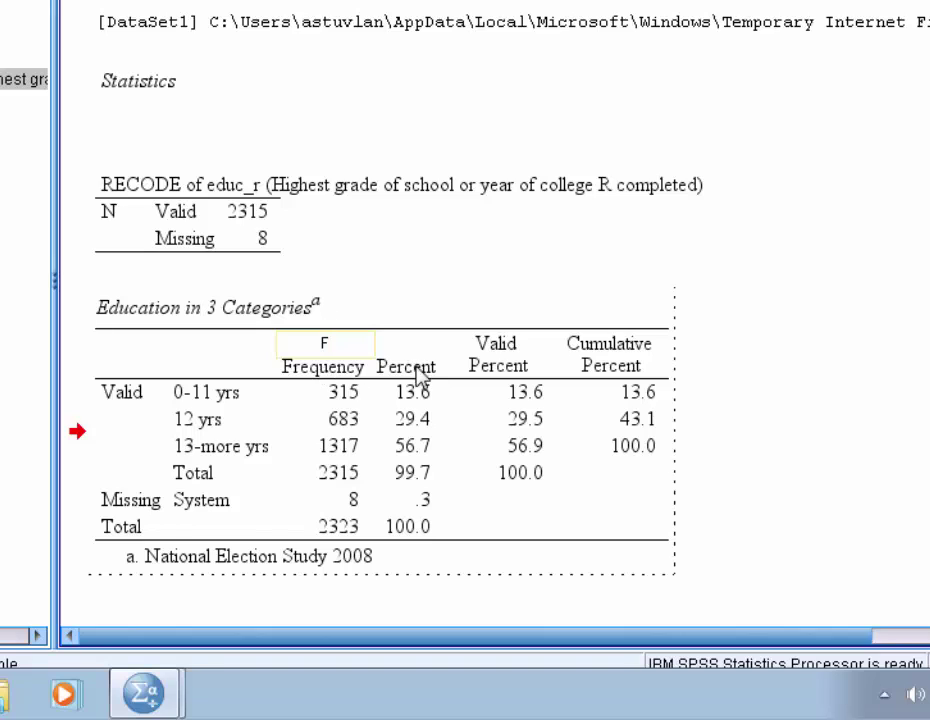
double_click(500, 354)
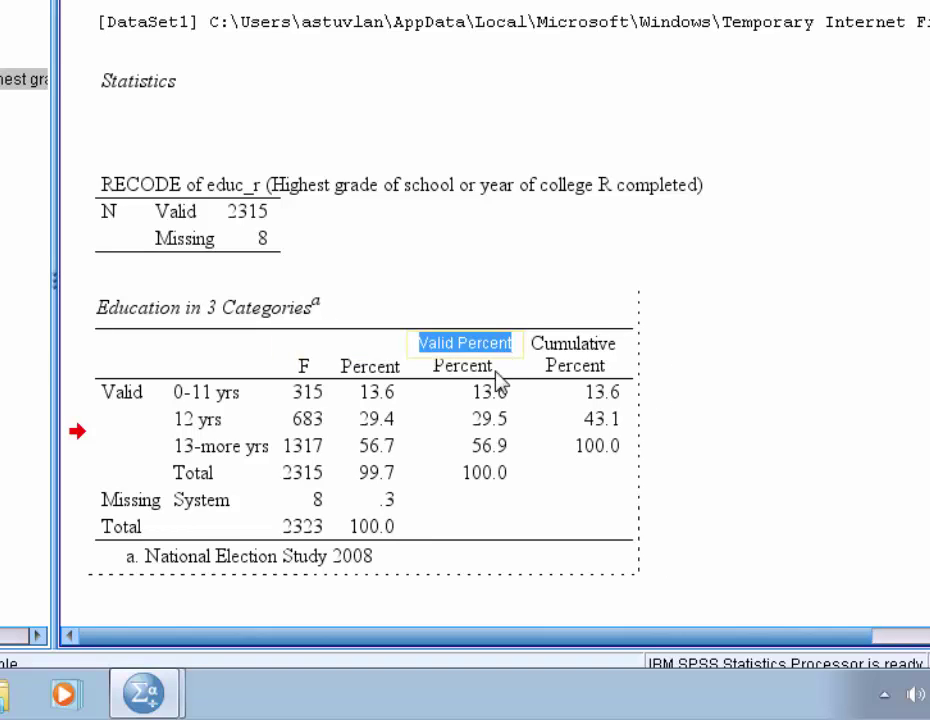
text(%)
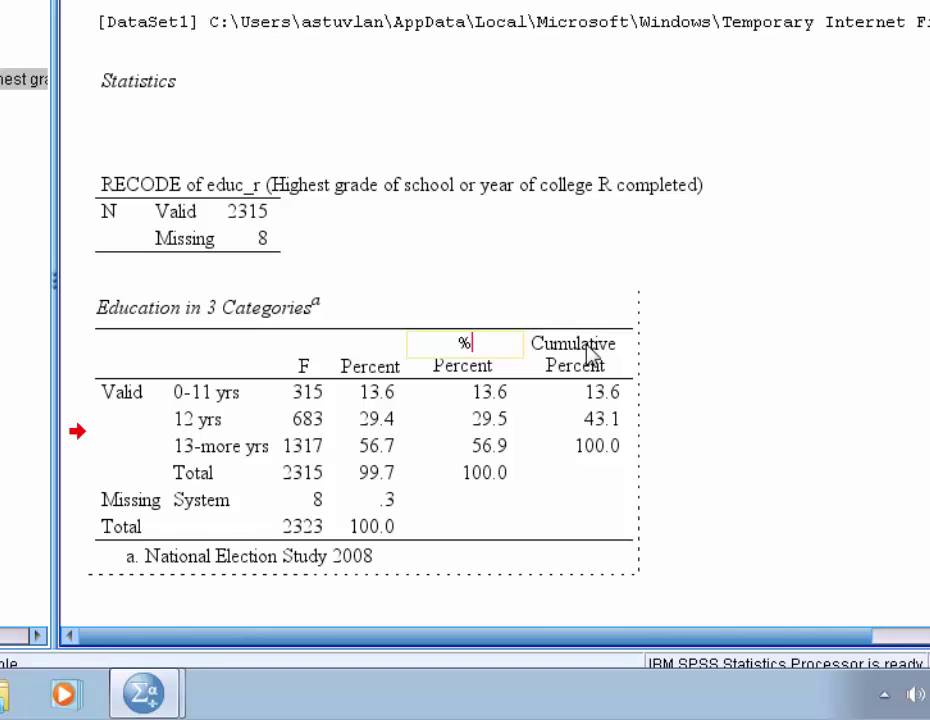
key(Return)
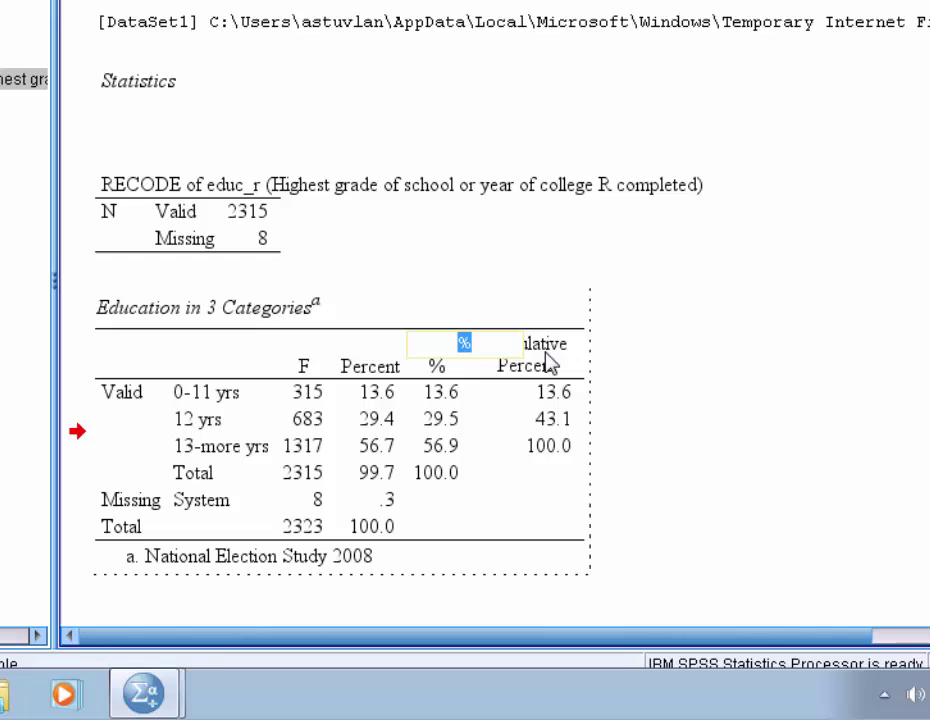
double_click(550, 363)
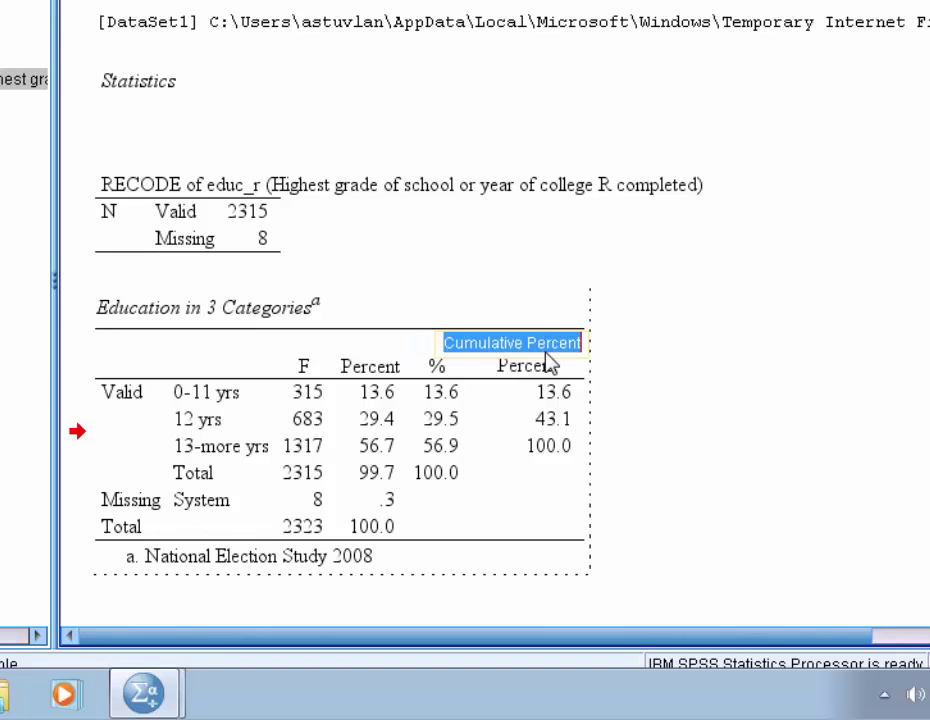
text(Cum%)
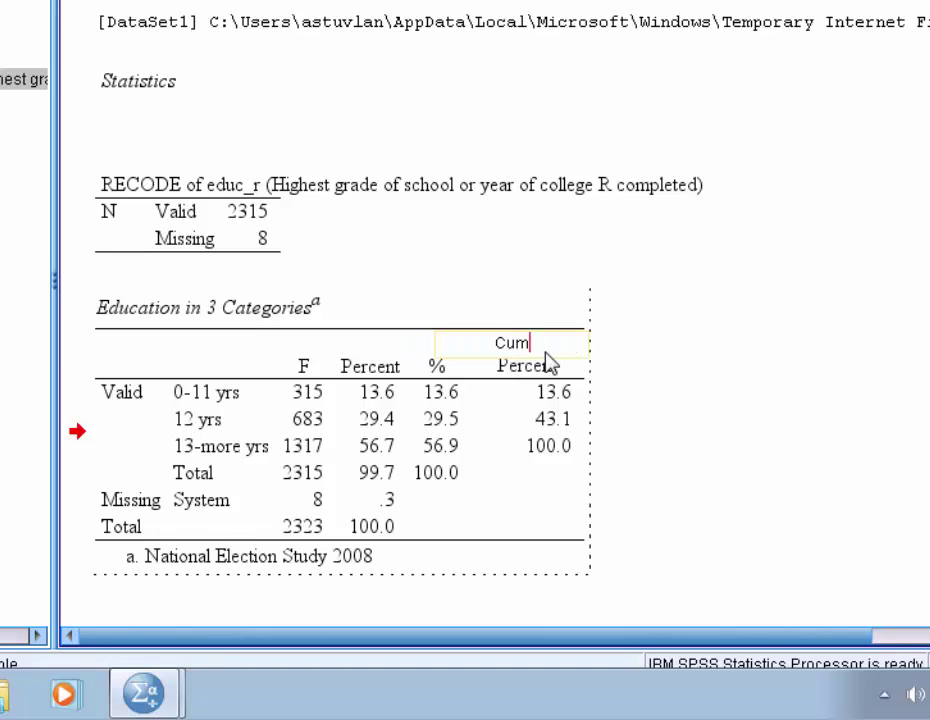
click(803, 481)
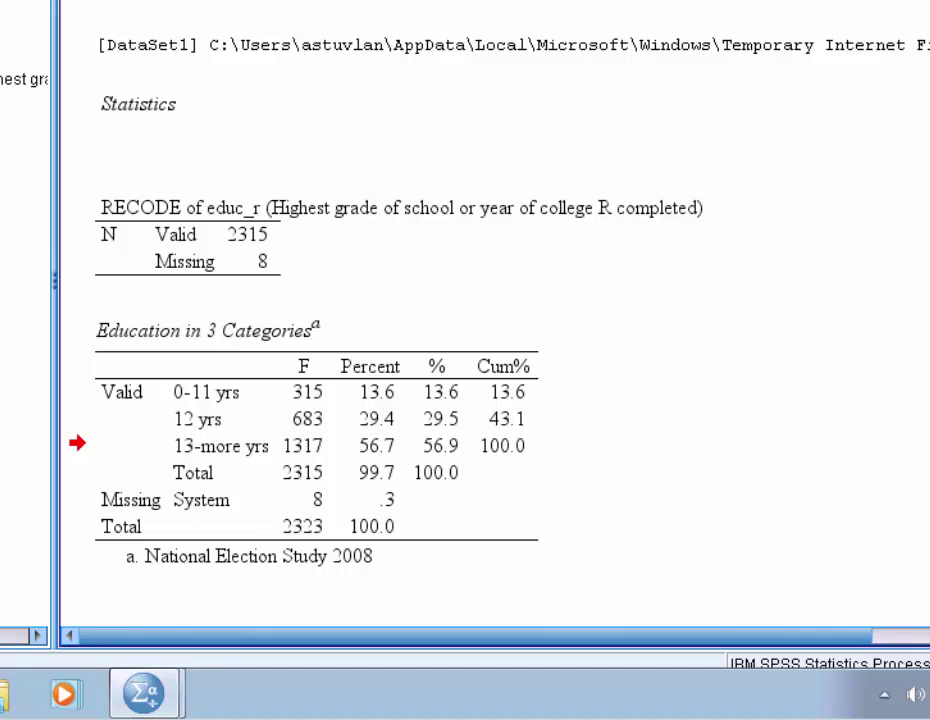
Delete the Percent column header and its values from the Education in 3 Categories table.
click(372, 370)
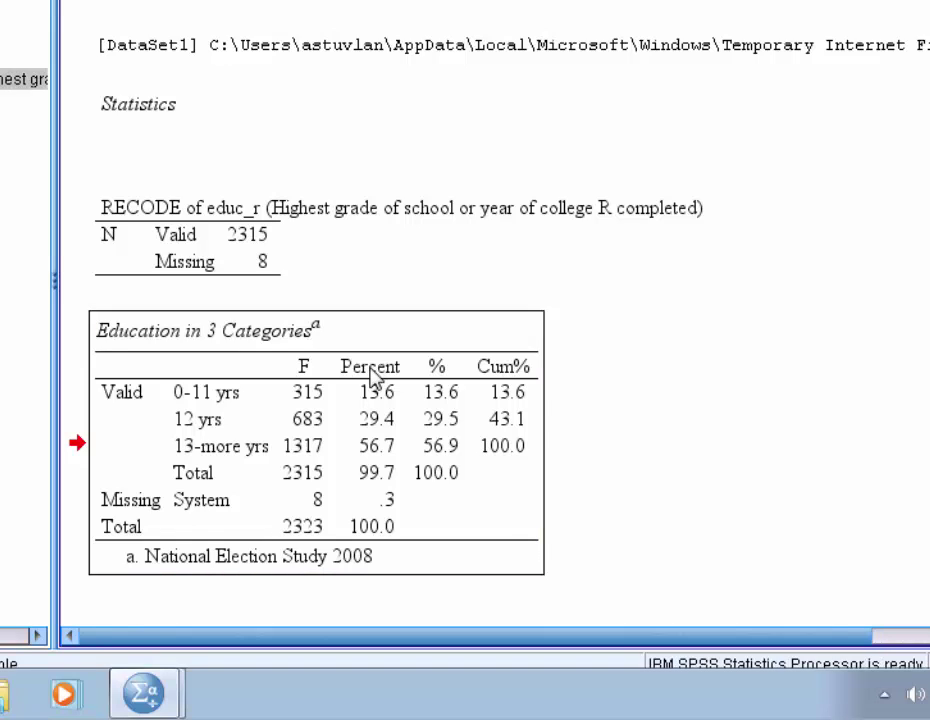
double_click(371, 366)
click(372, 368)
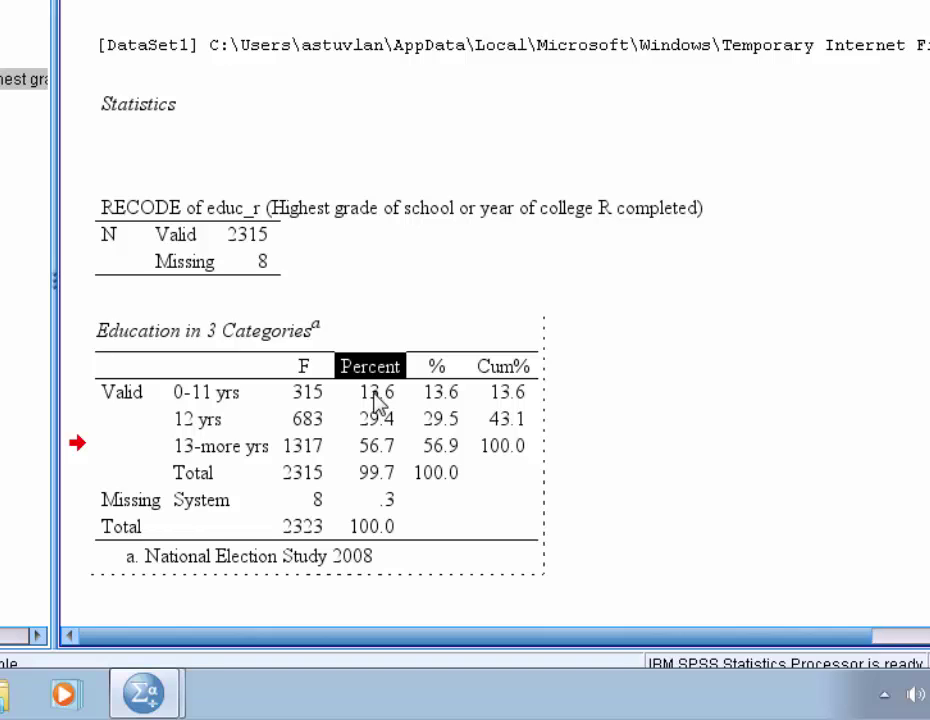
drag(378, 400, 378, 528)
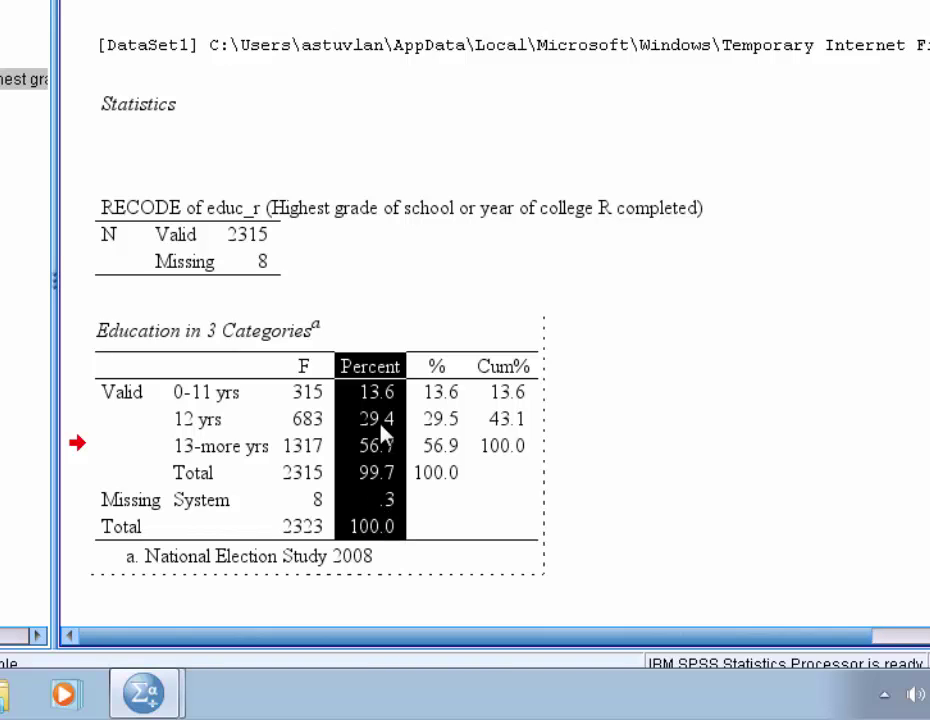
right_click(384, 437)
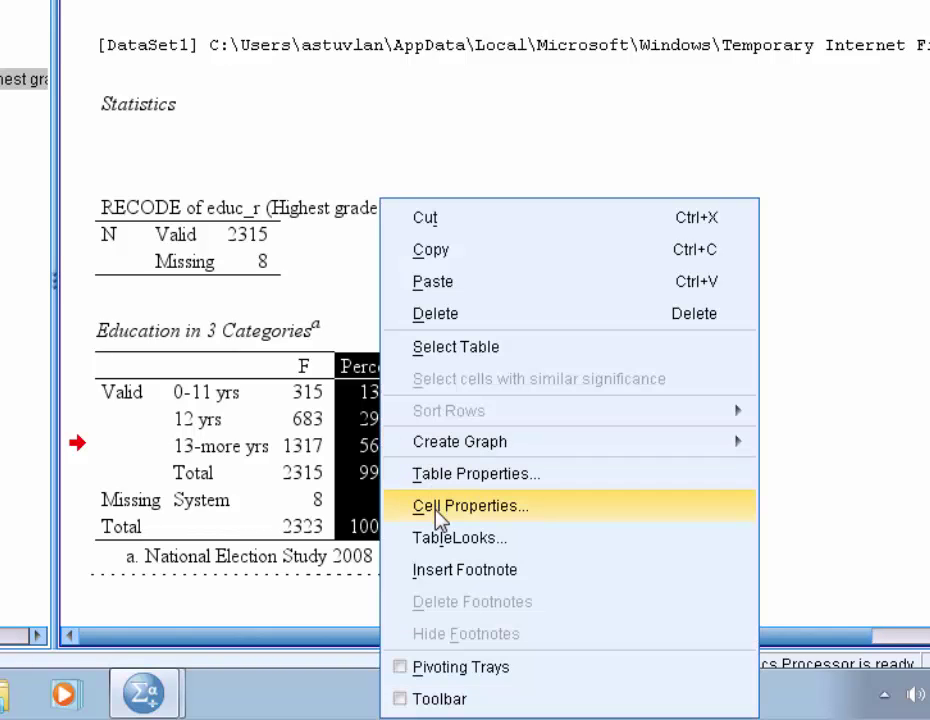
click(462, 316)
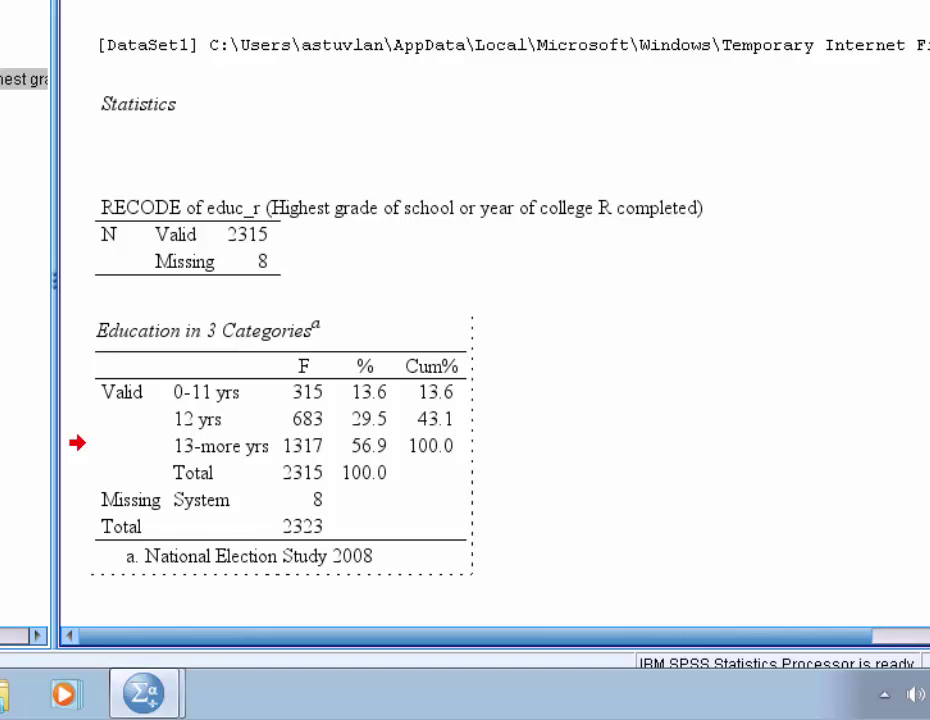
Select the Missing, System, 8, Total and 2323 cells and delete those rows.
double_click(133, 505)
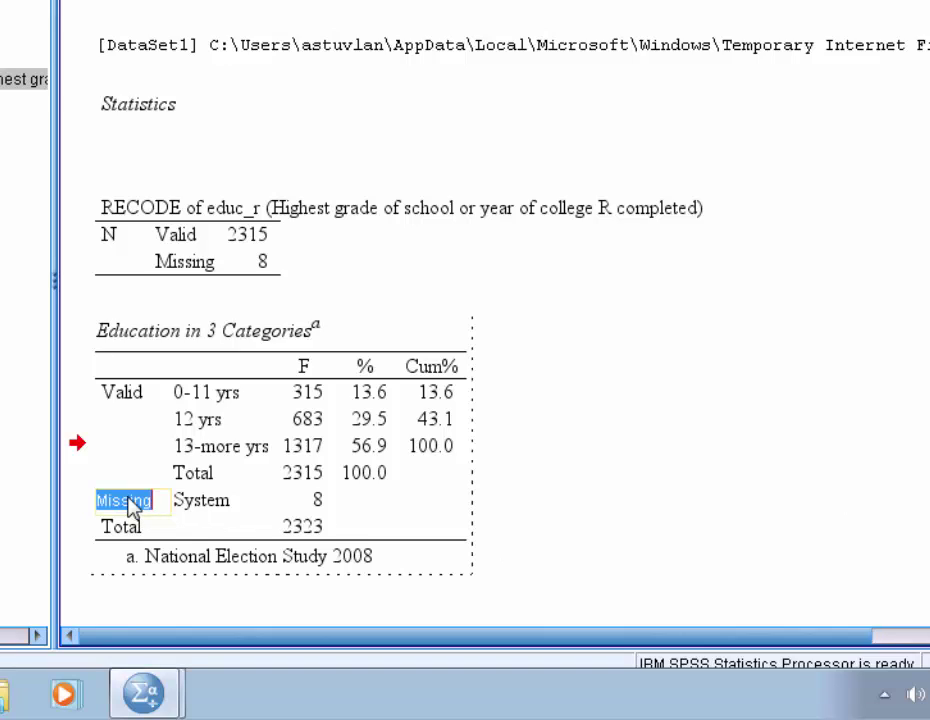
click(198, 510)
click(140, 510)
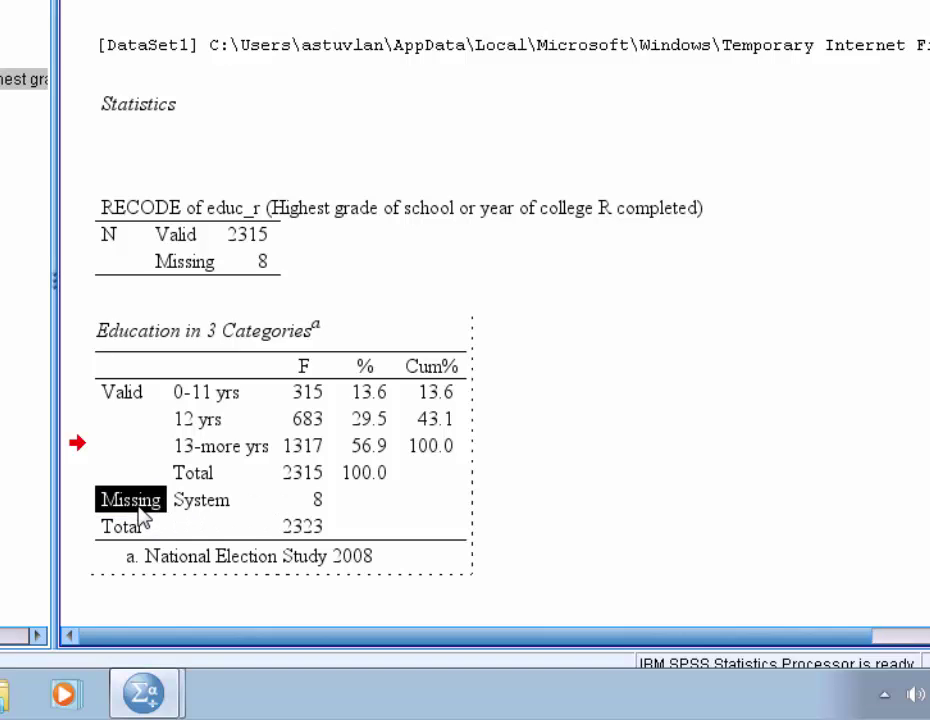
ctrl+click(213, 510)
ctrl+click(316, 501)
ctrl+click(133, 533)
ctrl+click(311, 535)
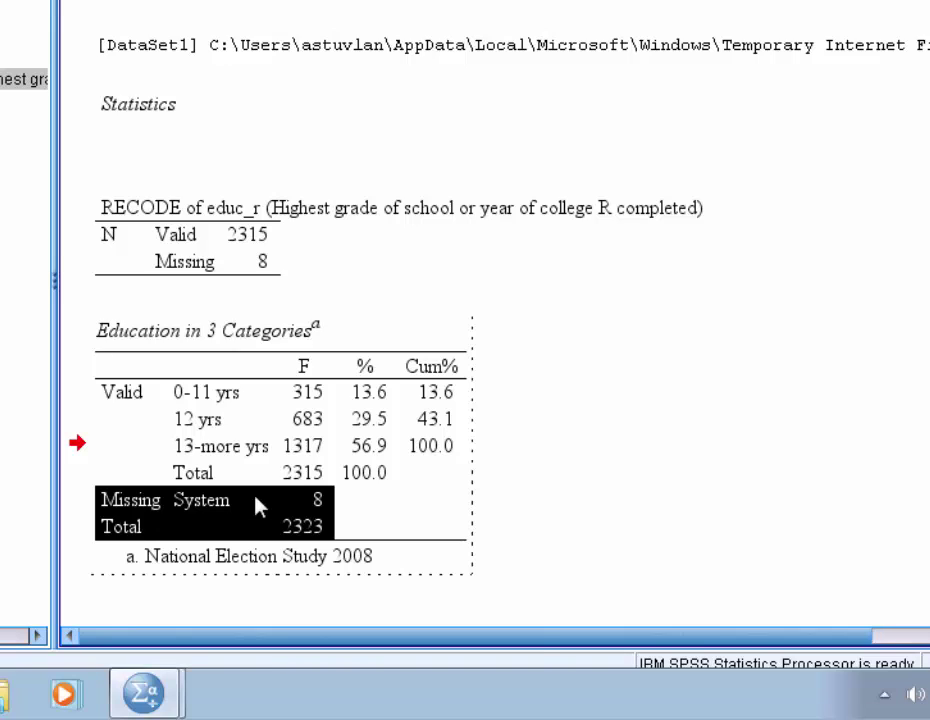
right_click(257, 507)
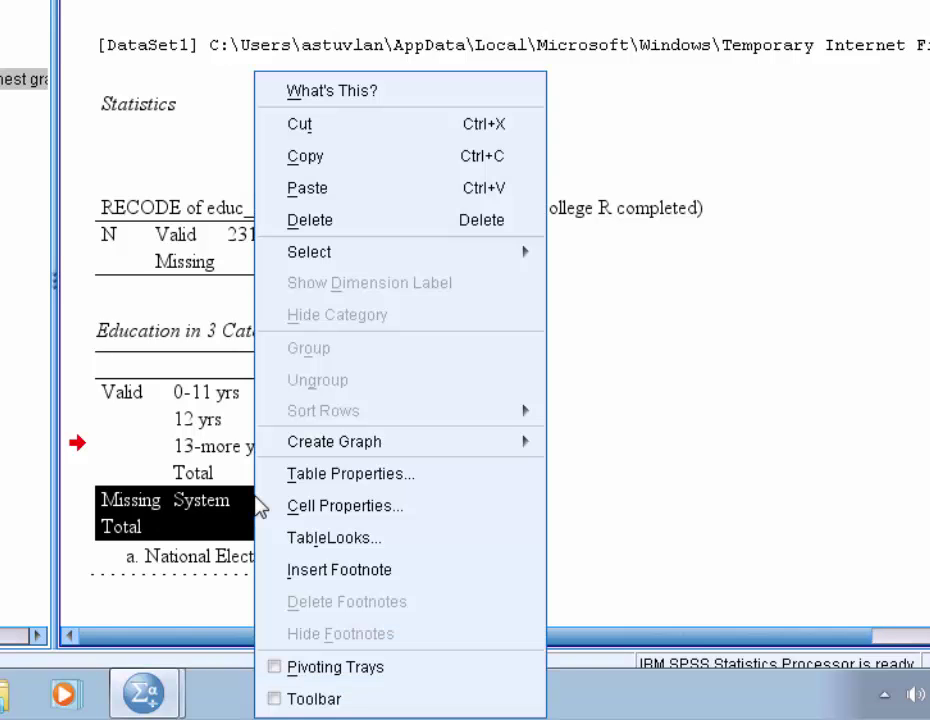
click(302, 229)
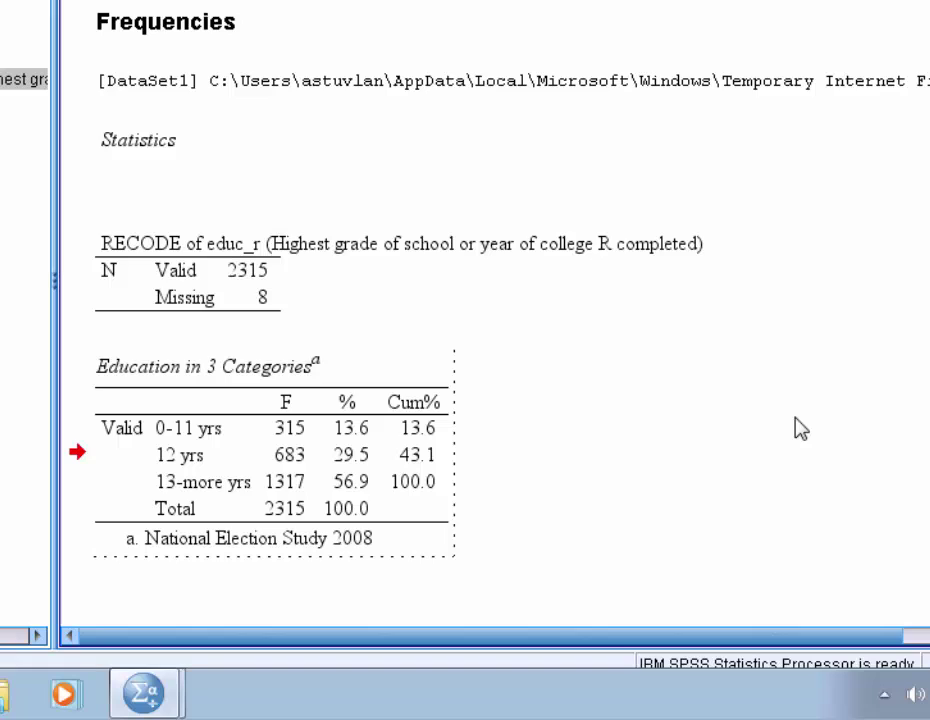
Delete the Valid label cell from the table's row labels.
click(128, 440)
right_click(130, 438)
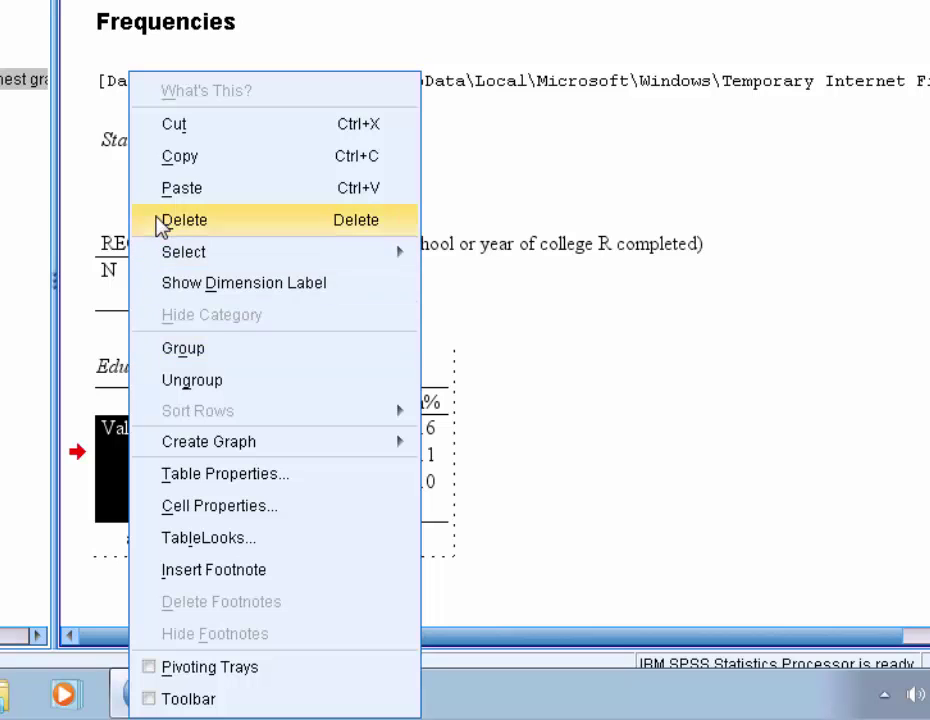
click(160, 220)
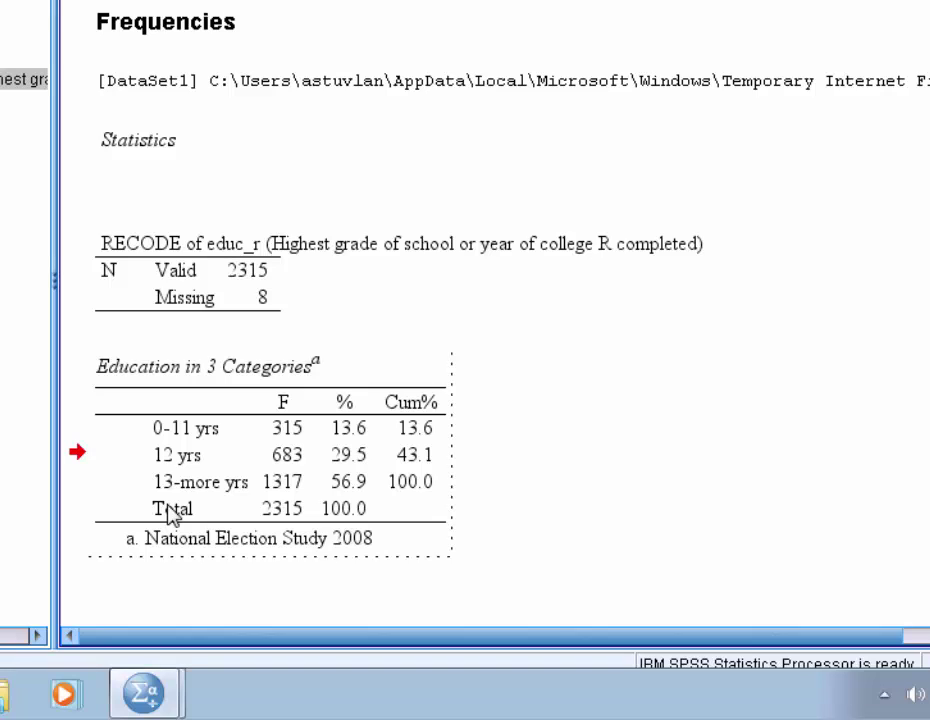
Show the row dimension label in the empty corner cell and rename it X.
click(162, 410)
right_click(162, 410)
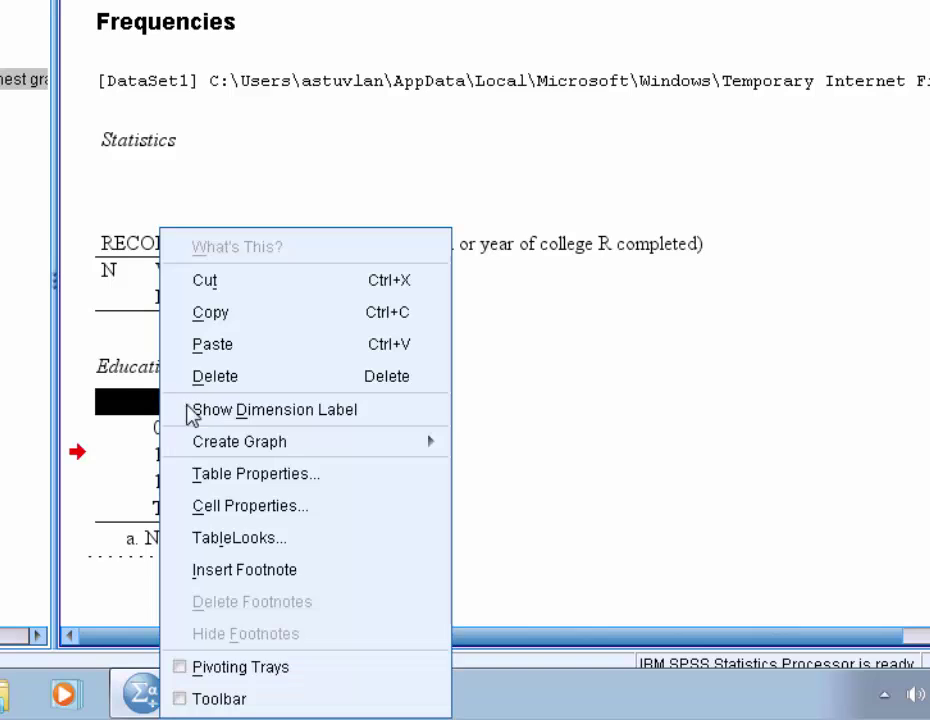
click(192, 412)
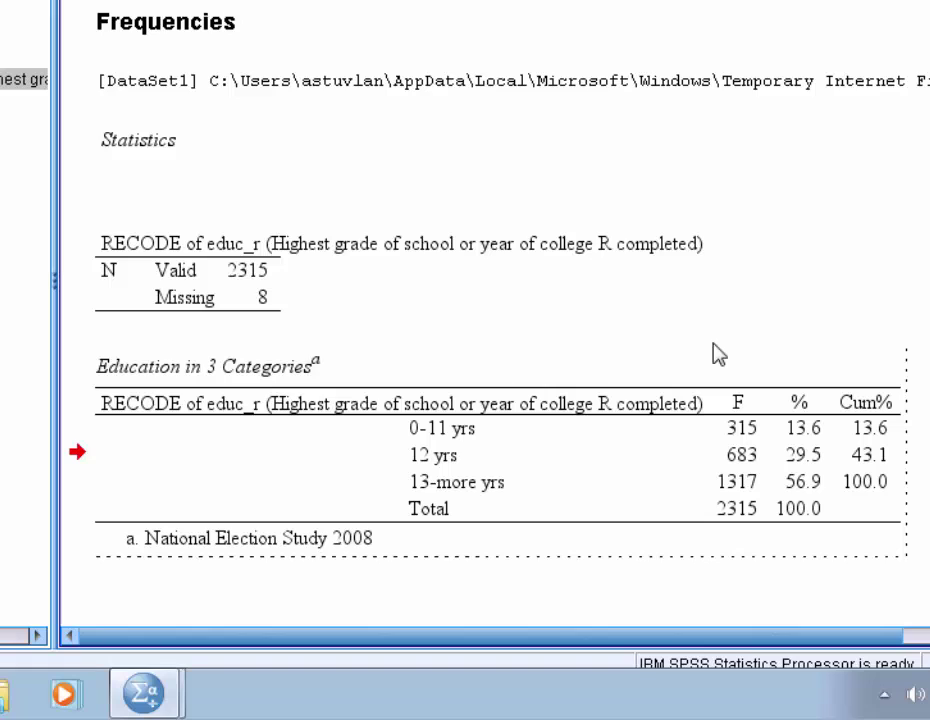
double_click(230, 408)
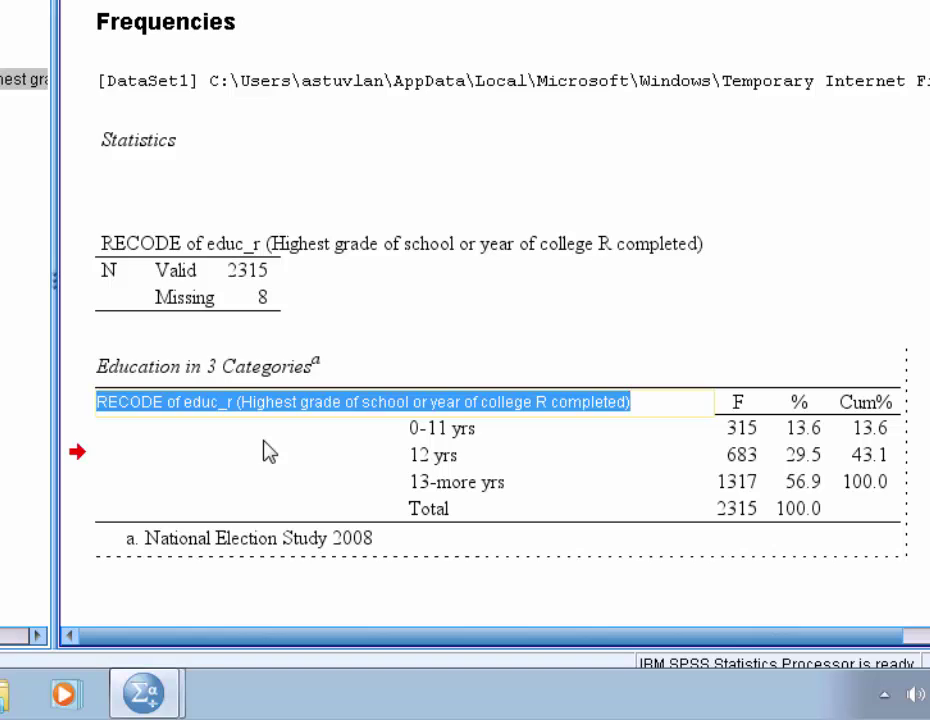
text(x)
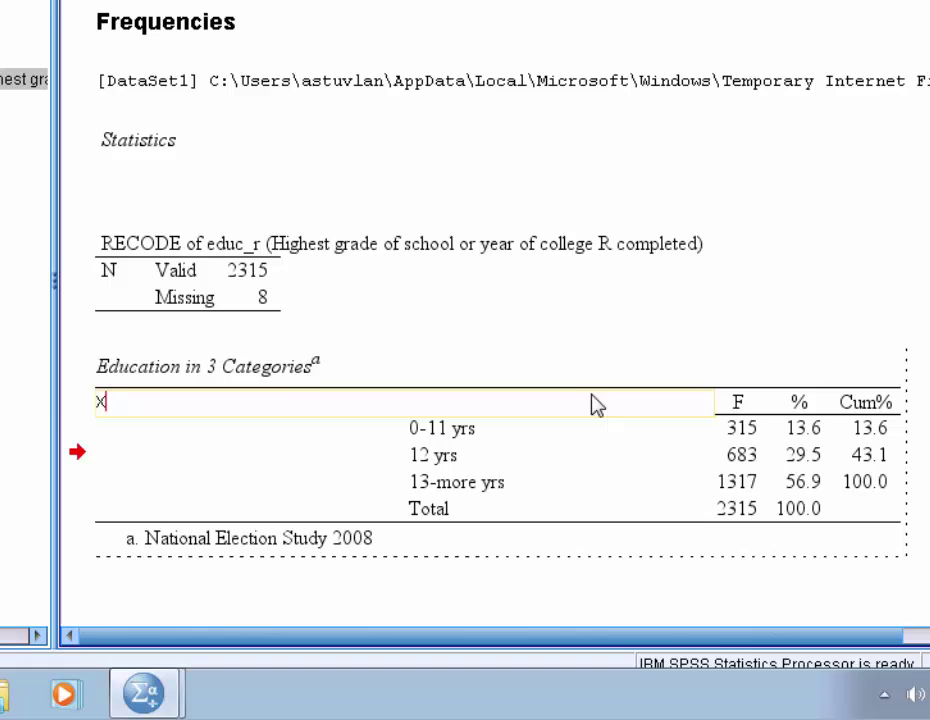
key(Return)
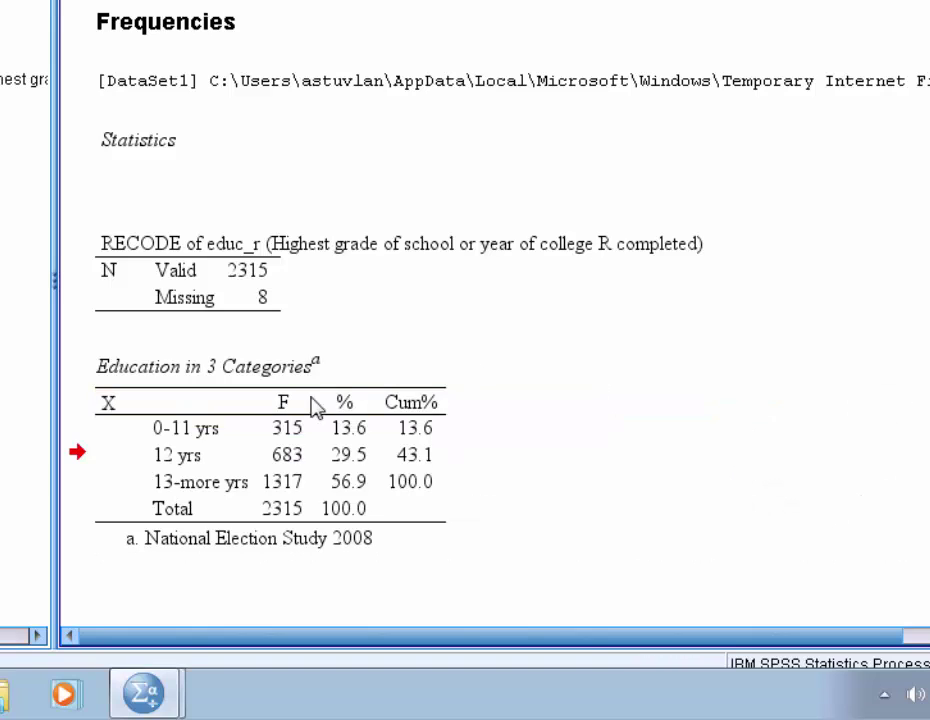
click(185, 440)
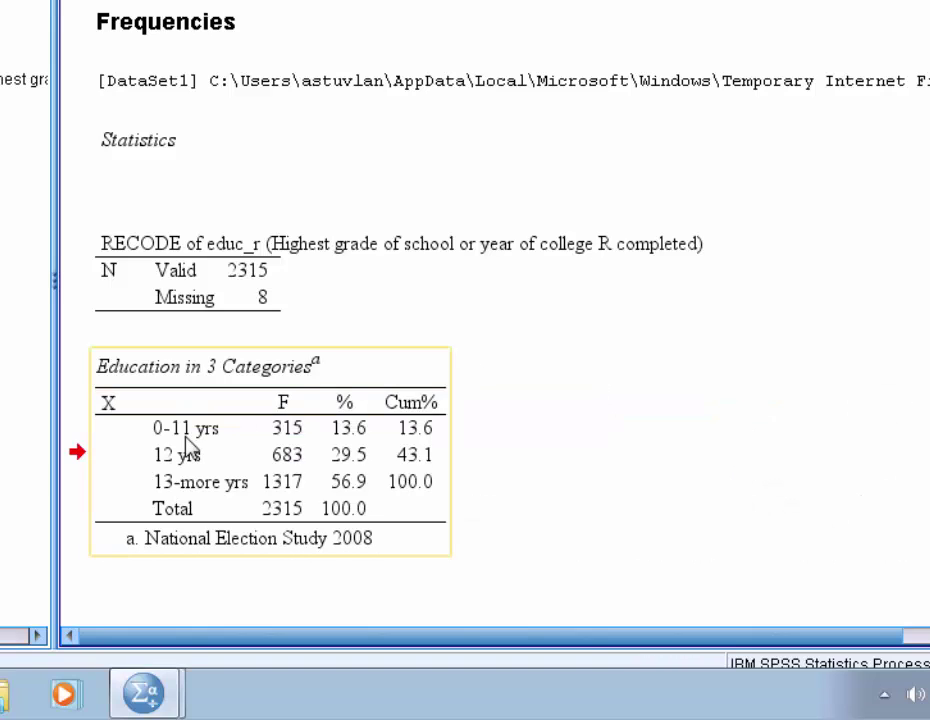
click(500, 452)
click(110, 420)
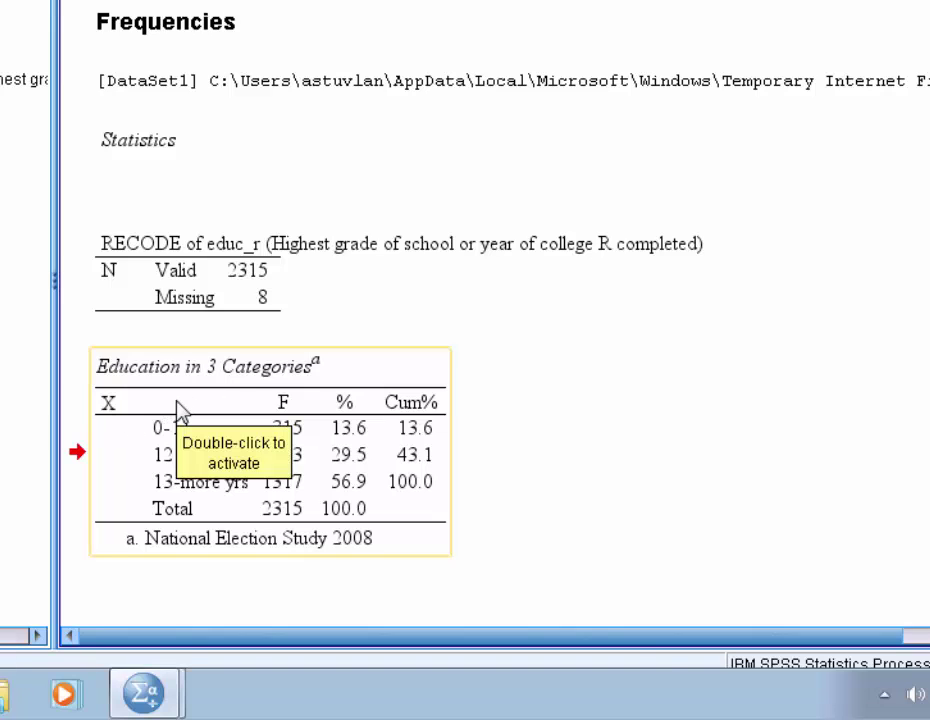
Set the X cell's horizontal alignment to Center in Cell Properties.
double_click(160, 411)
right_click(157, 415)
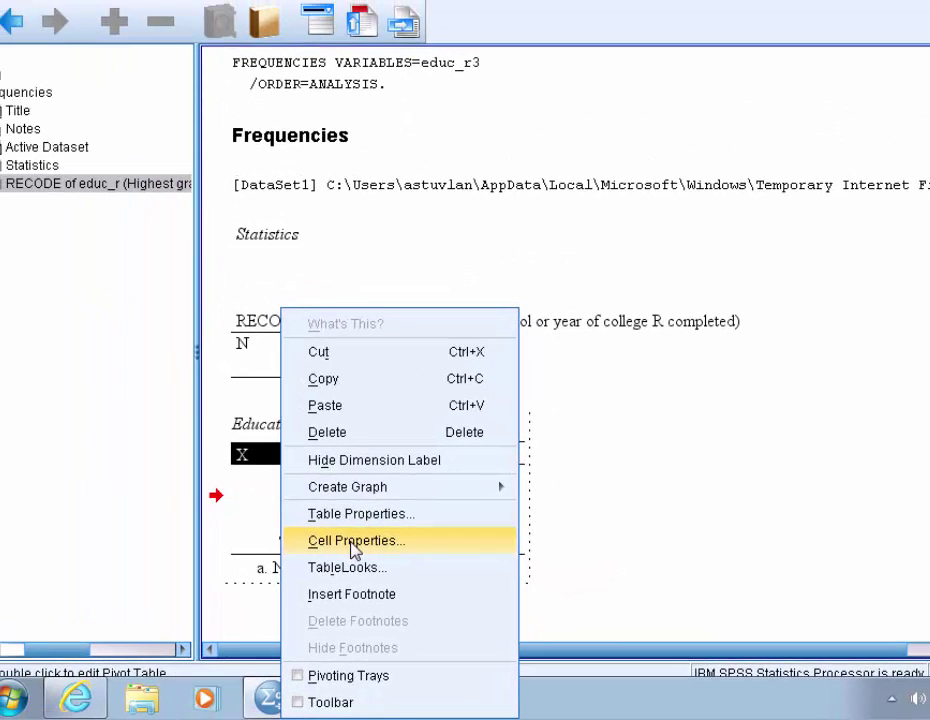
click(280, 525)
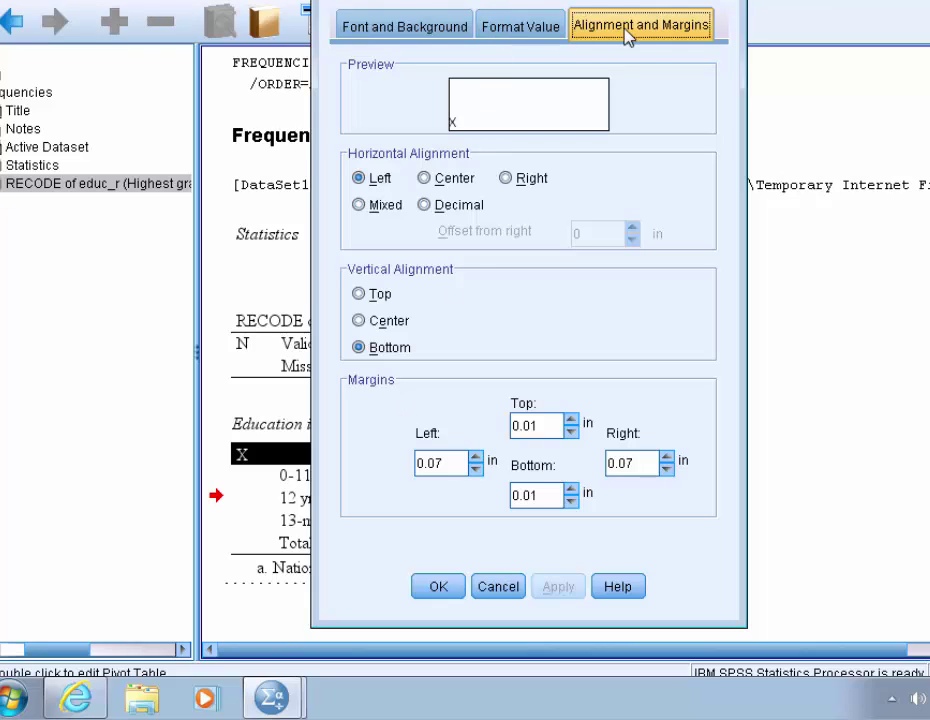
click(424, 178)
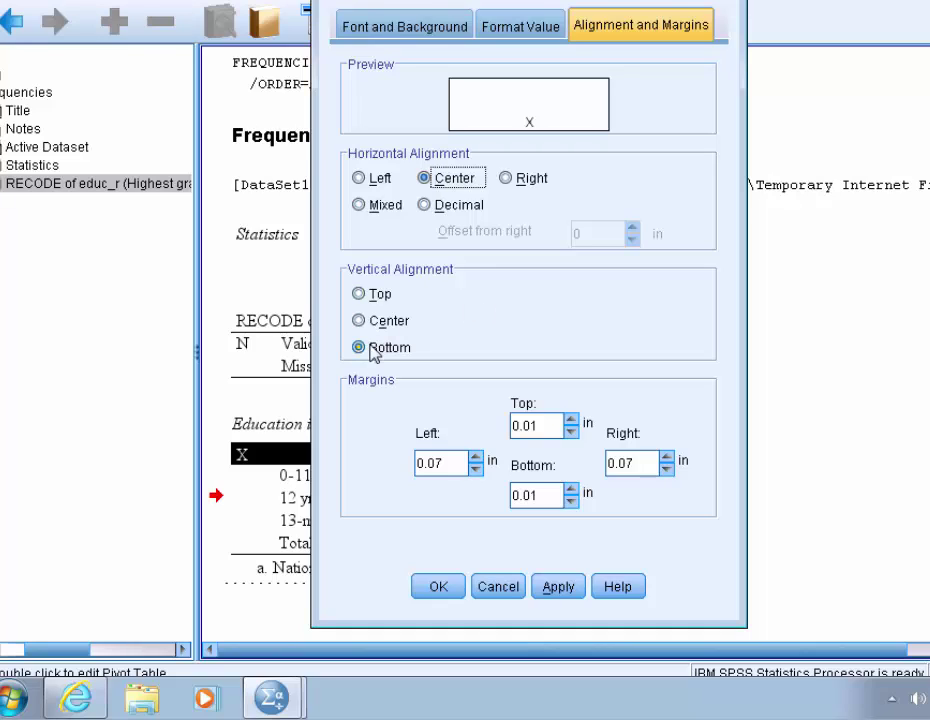
click(550, 590)
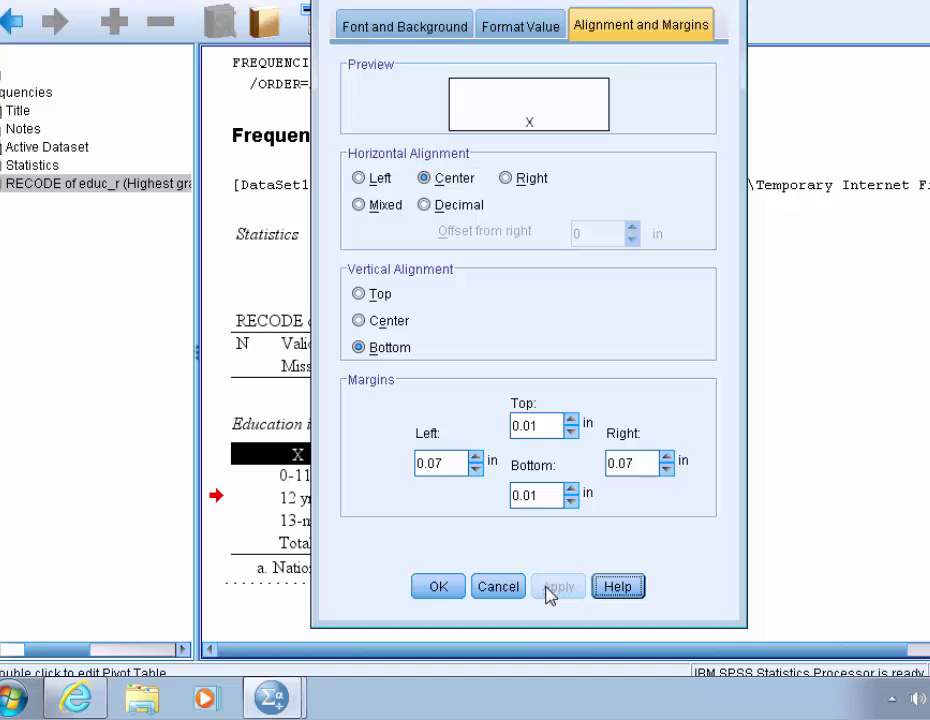
click(436, 588)
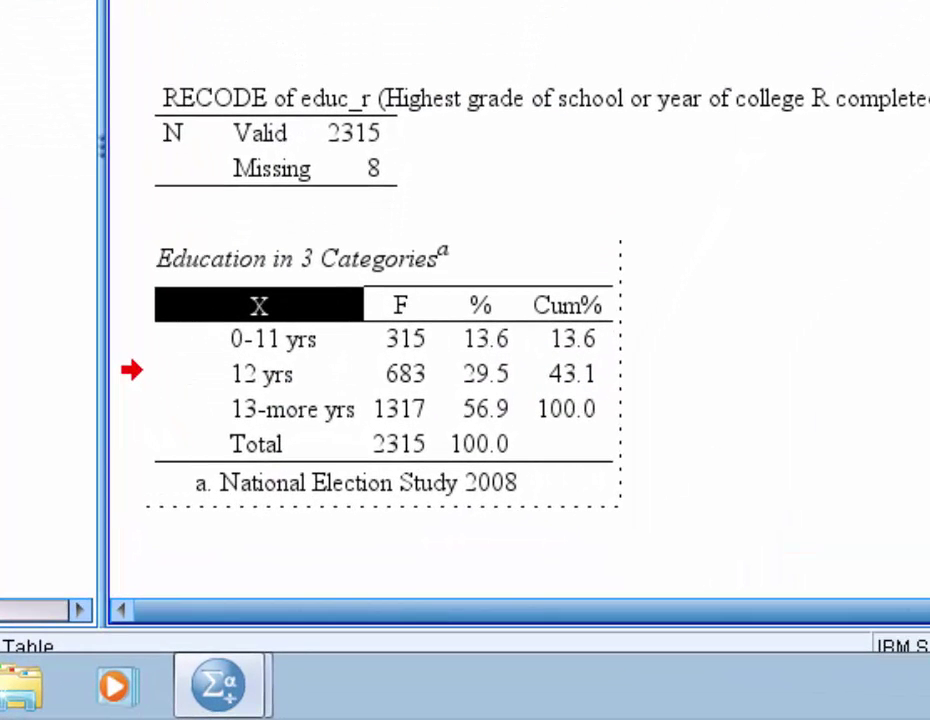
Leave pivot table editing mode with Escape to show the finished Education table.
key(Escape)
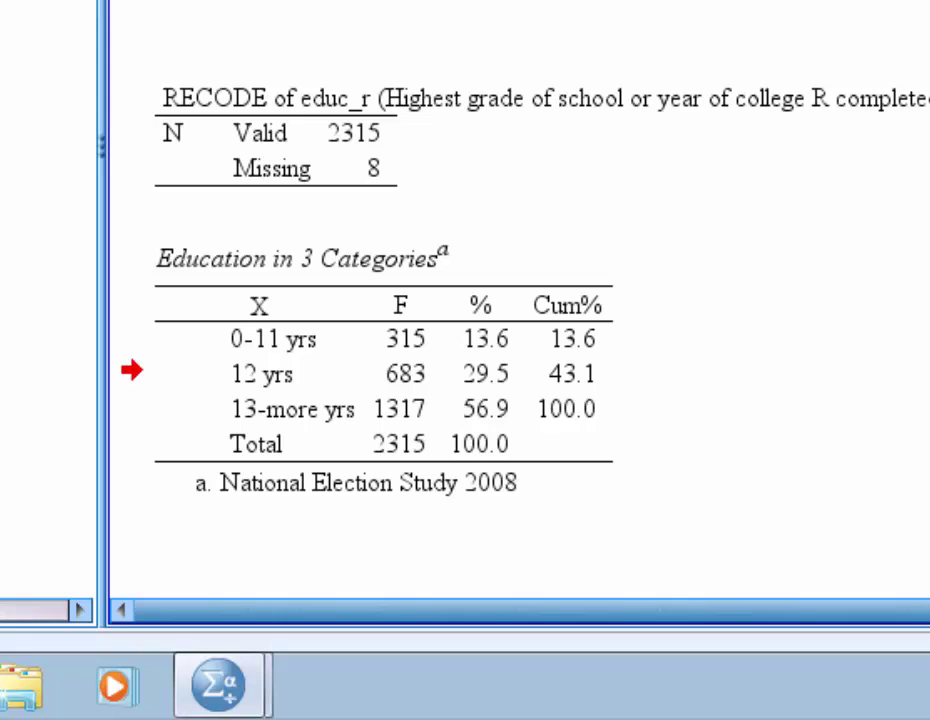